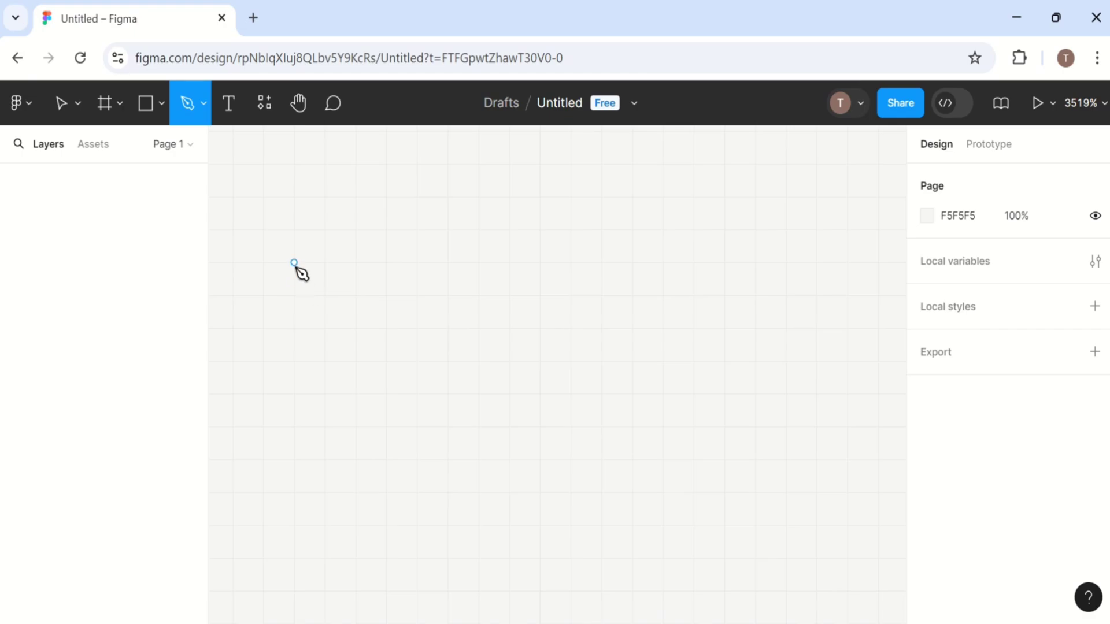
# - Draw the zigzag path's first lower bend and first top peak with the Pen tool
pyautogui.click(295, 263)
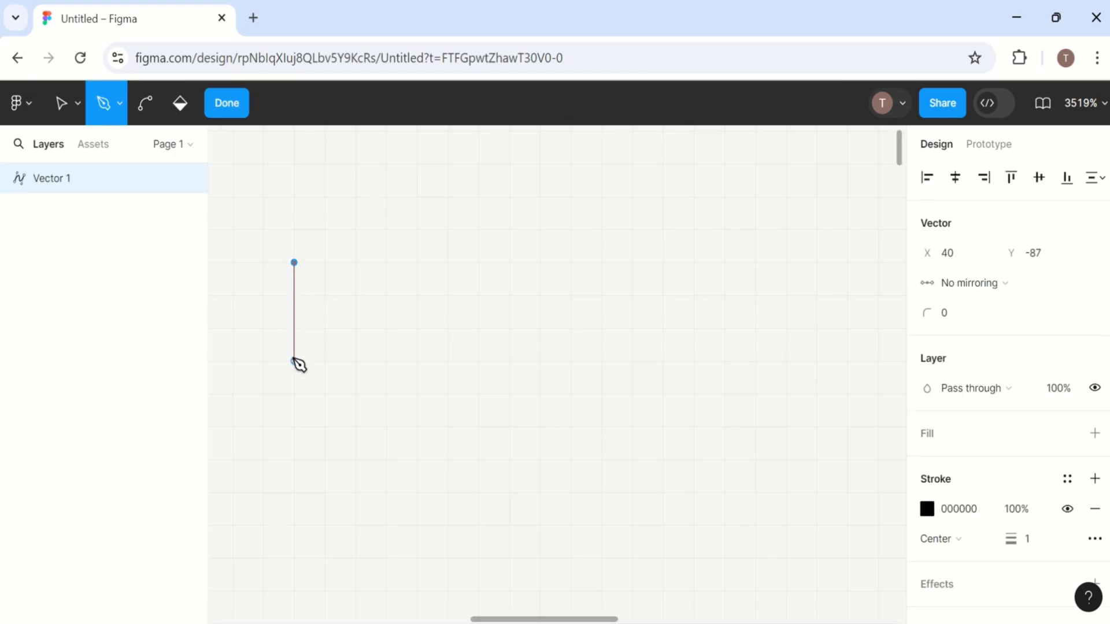
pyautogui.click(294, 393)
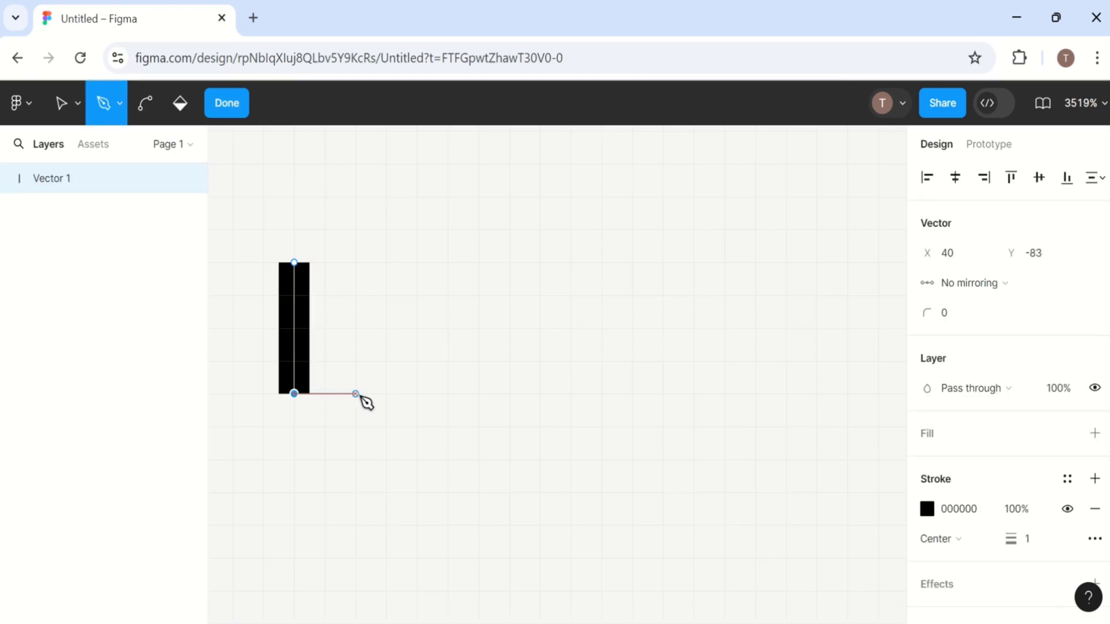
pyautogui.click(356, 459)
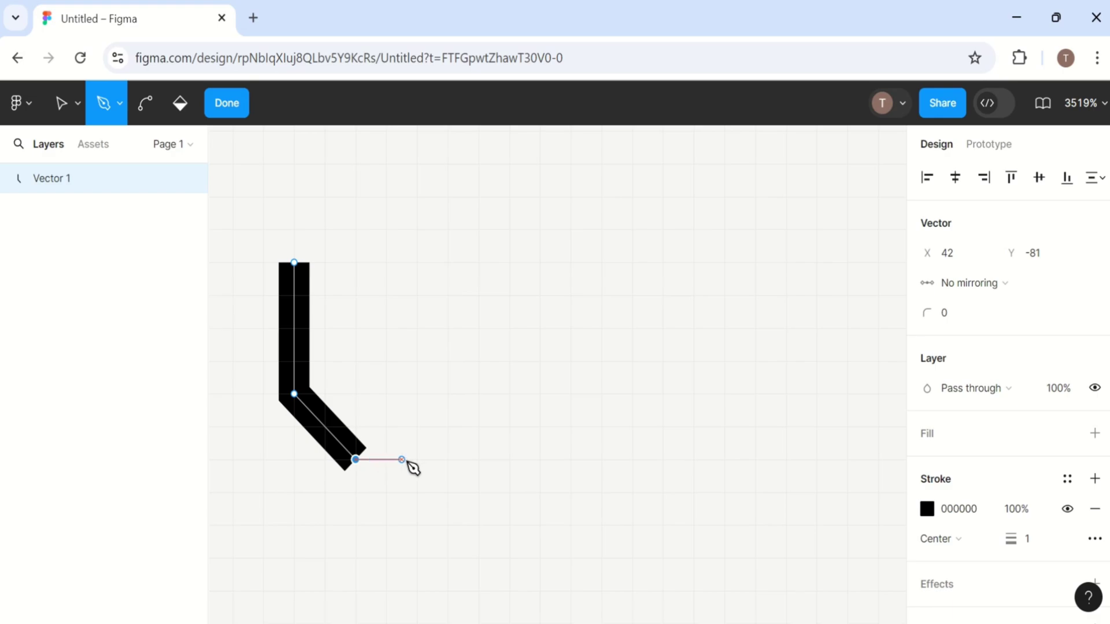
pyautogui.click(416, 394)
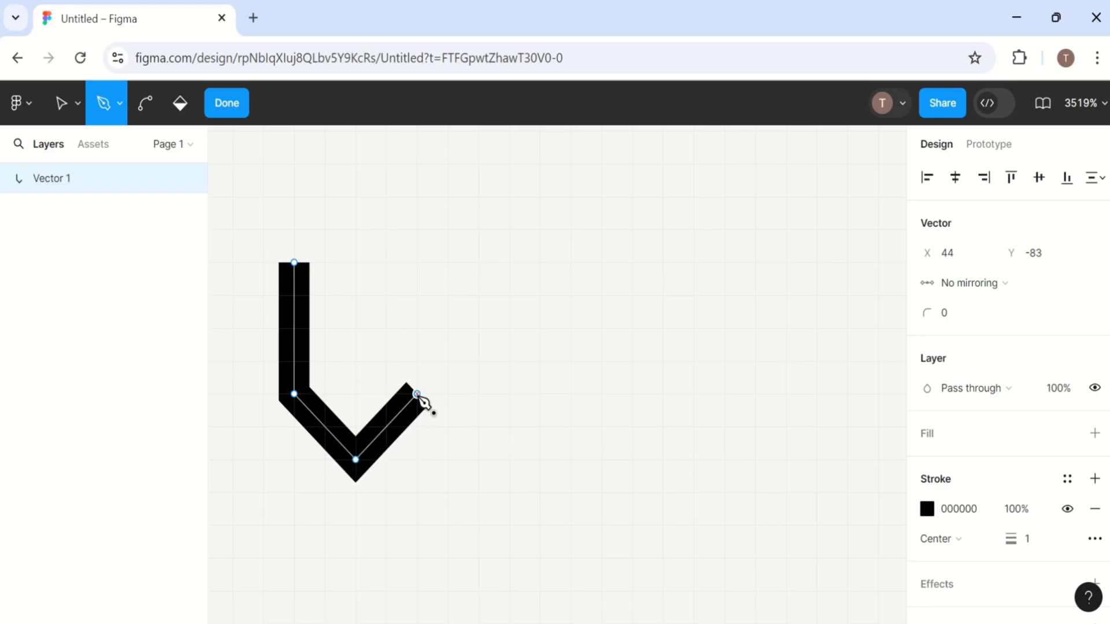
pyautogui.click(417, 262)
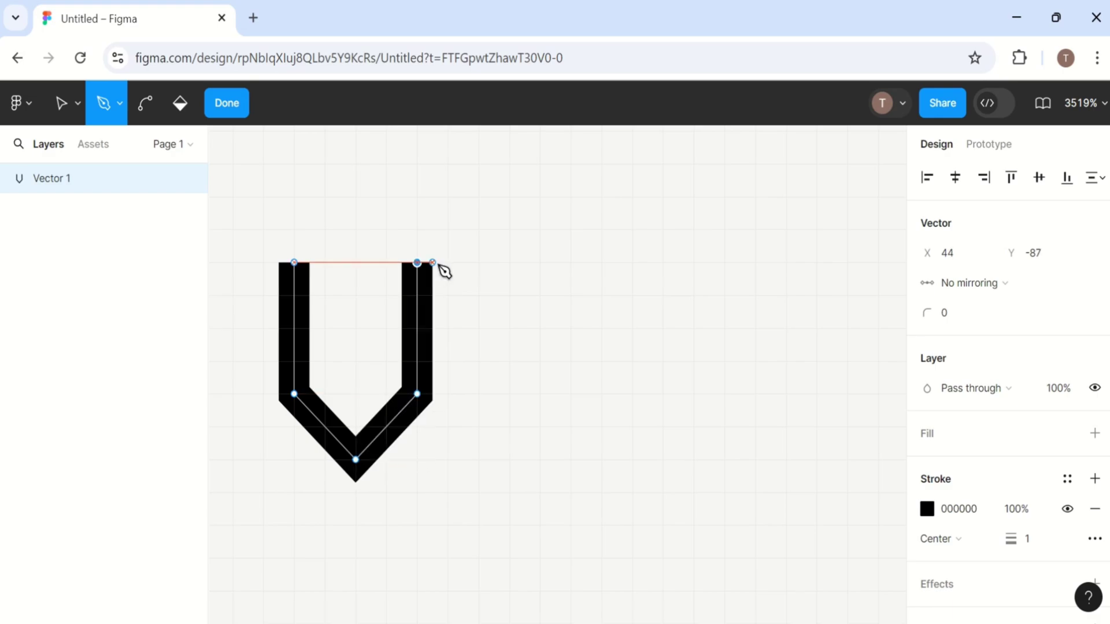
pyautogui.click(478, 197)
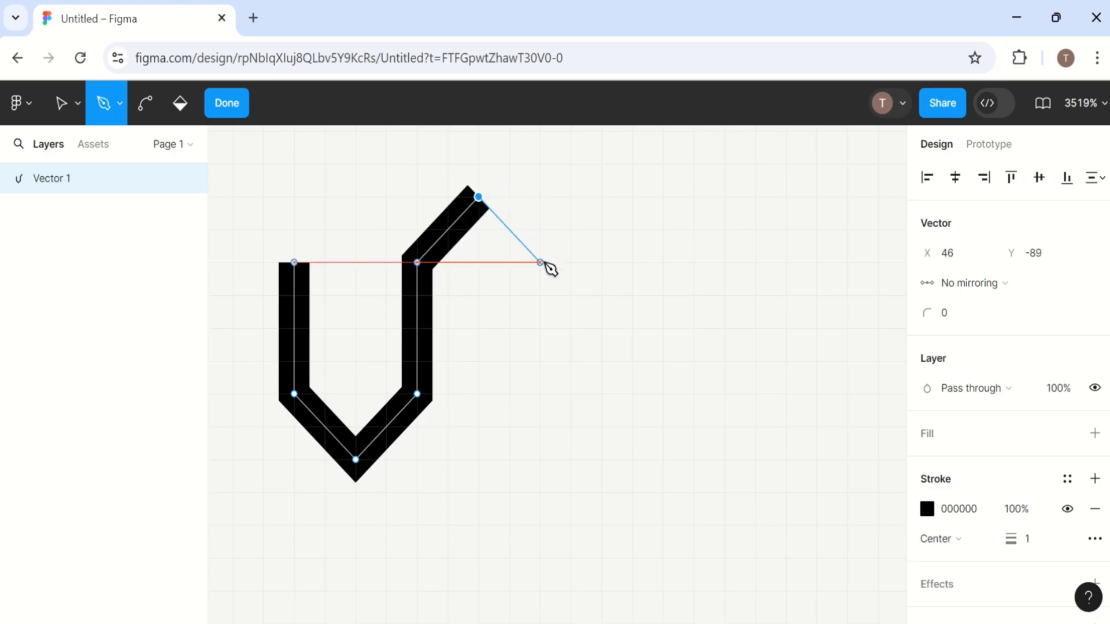
pyautogui.click(540, 263)
pyautogui.click(540, 394)
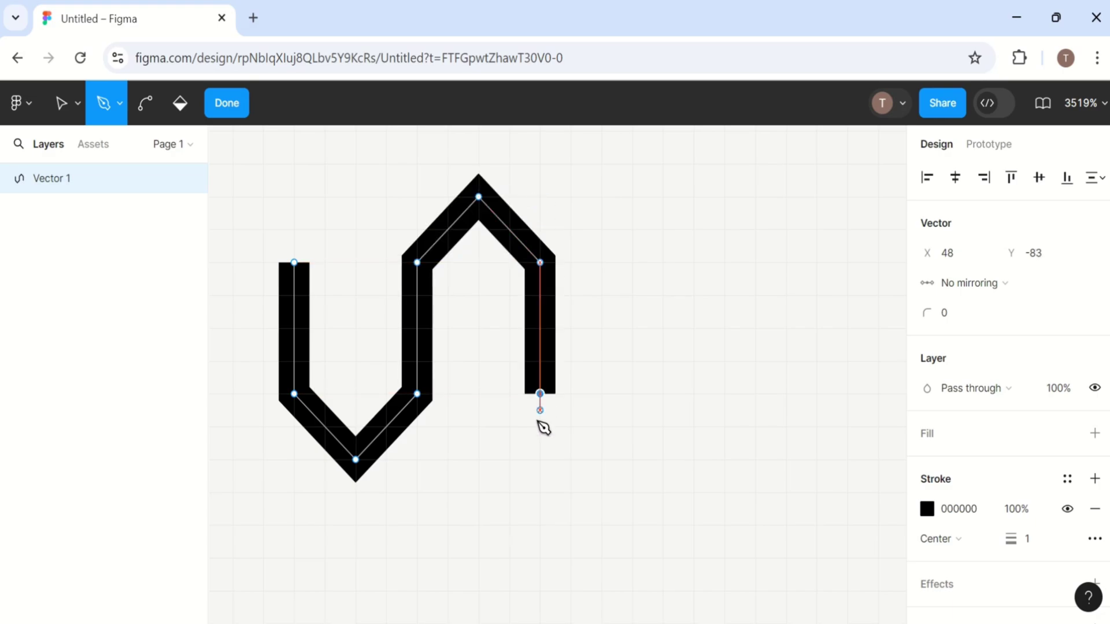
# - Continue the zigzag through a second lower bend and top peak, then finish the path
pyautogui.click(601, 459)
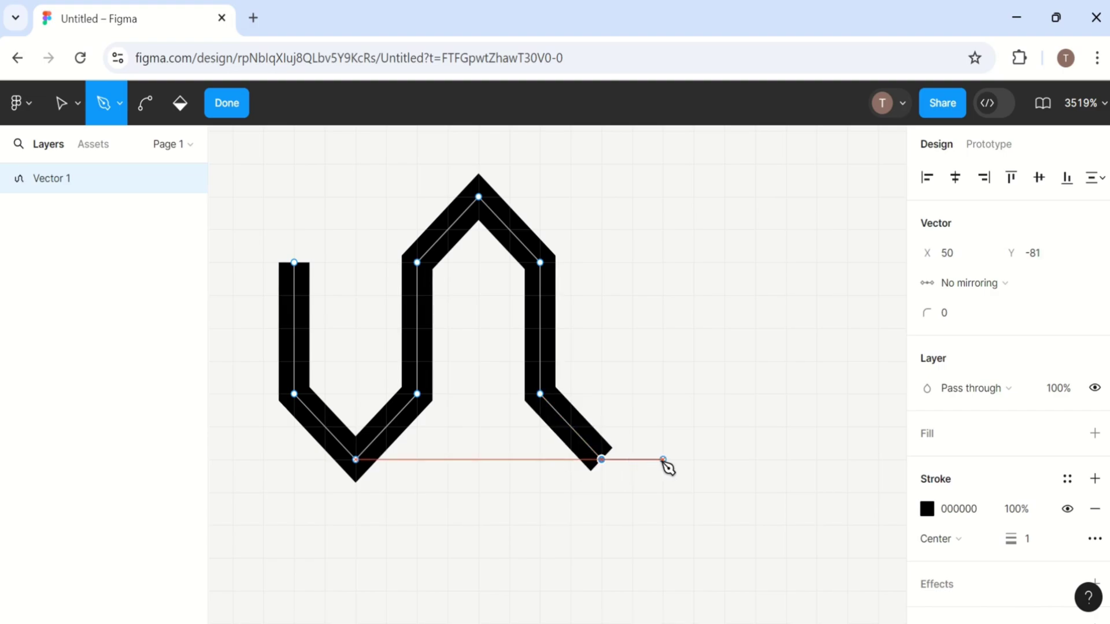
pyautogui.click(662, 393)
pyautogui.click(662, 263)
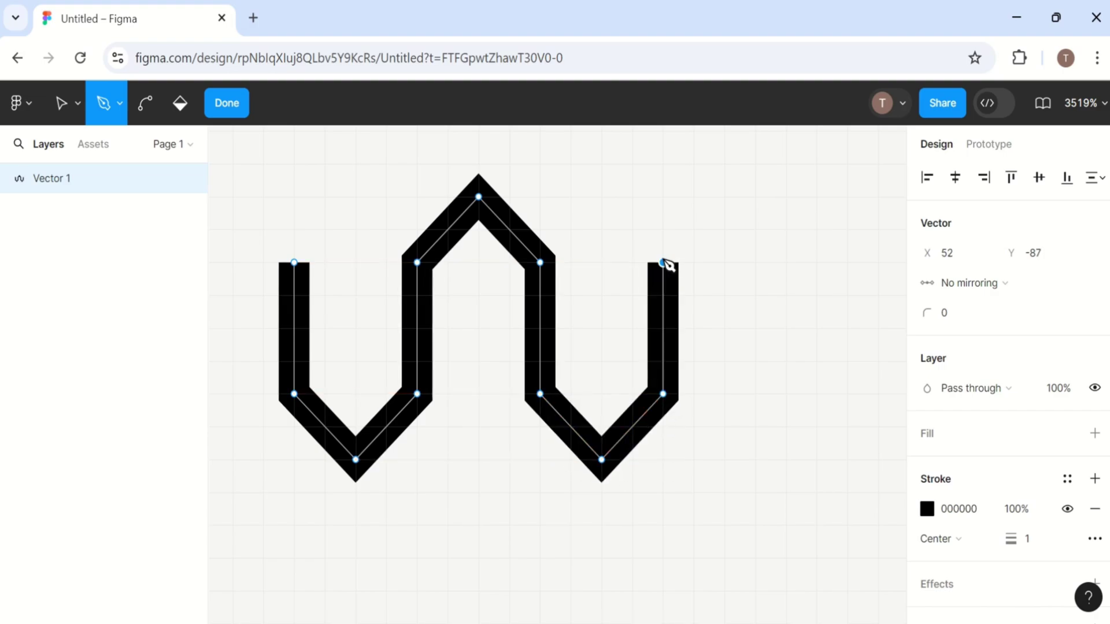
pyautogui.click(723, 196)
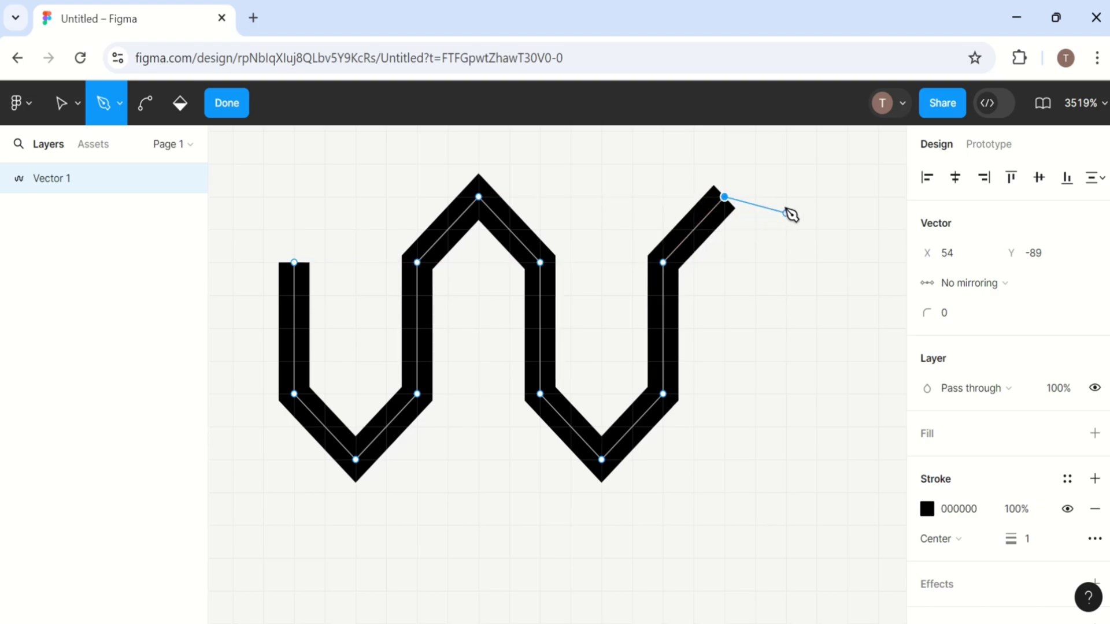
pyautogui.click(786, 263)
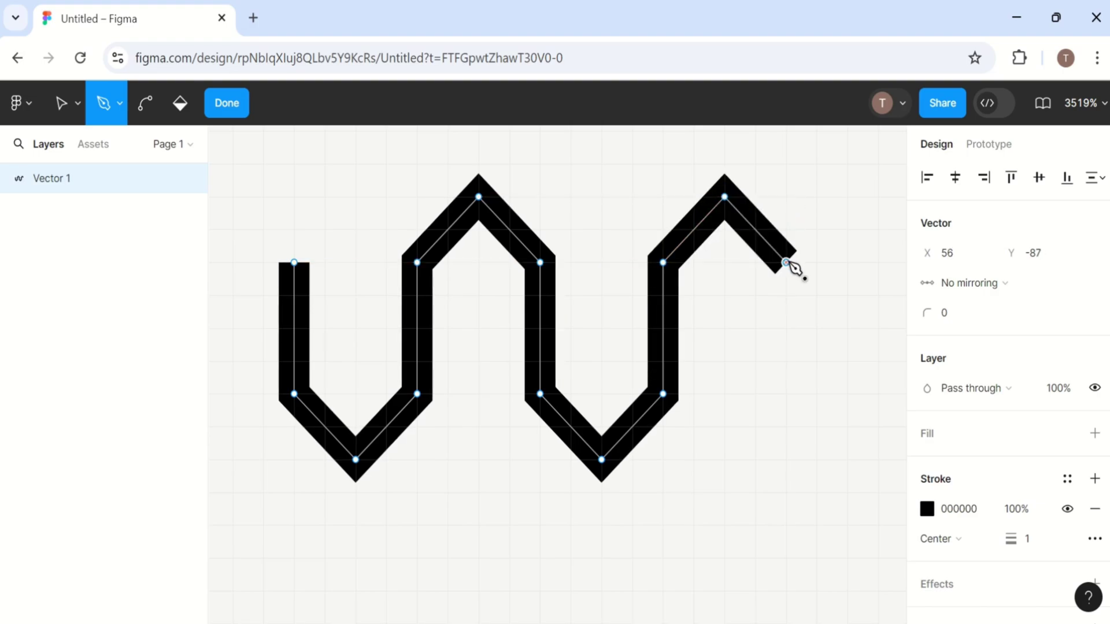
pyautogui.click(786, 395)
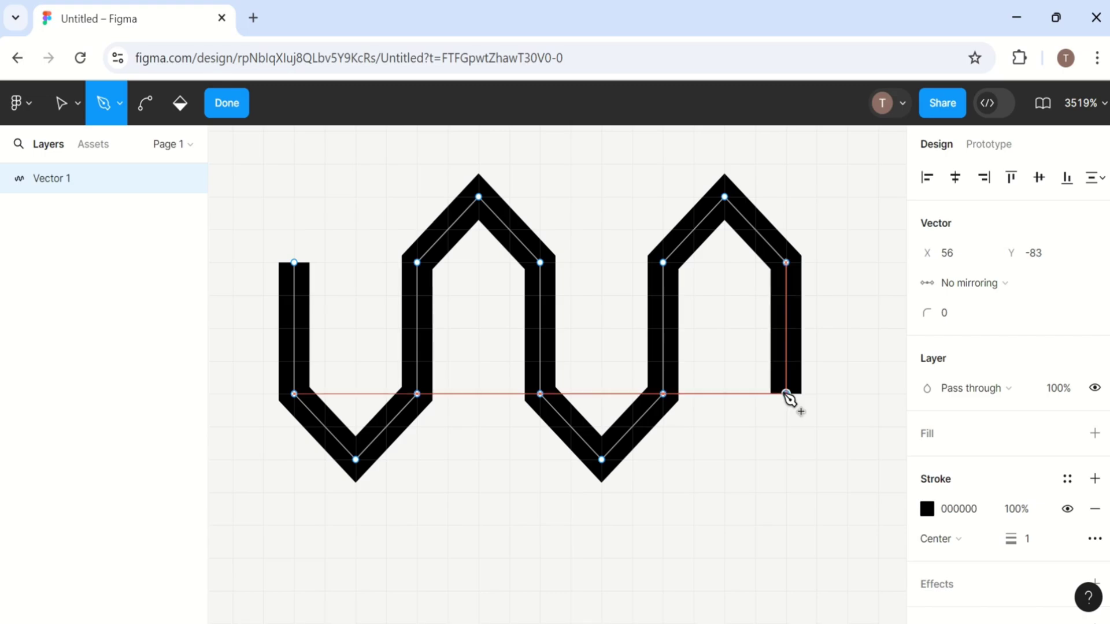
pyautogui.press('Escape')
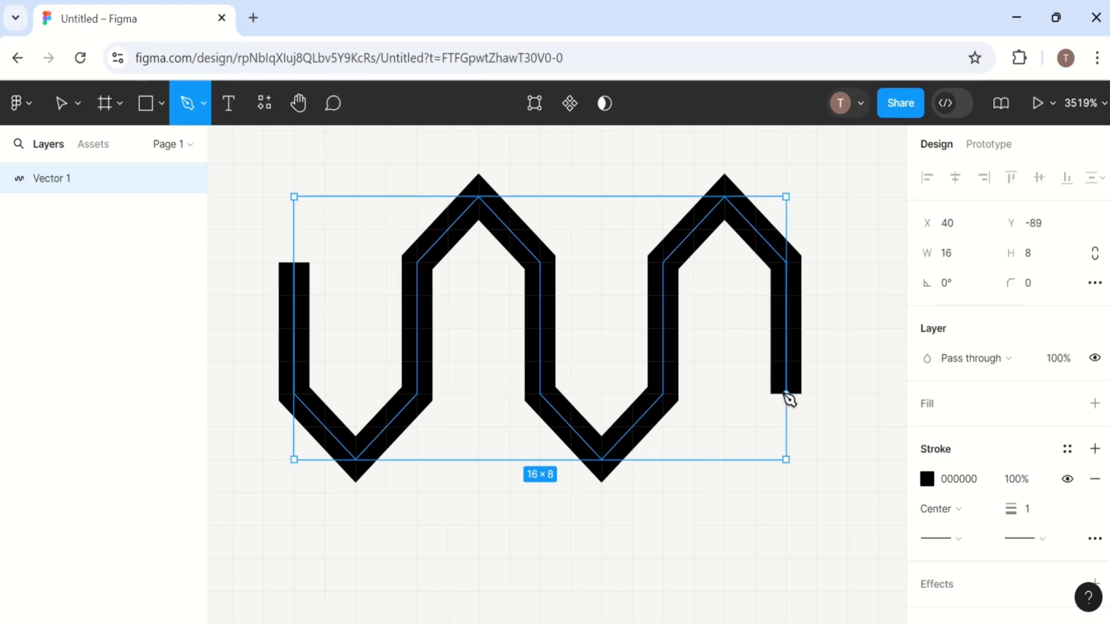
# - Bend Vector 1's two lower bends and two top peaks into smooth curves
pyautogui.press('Escape')
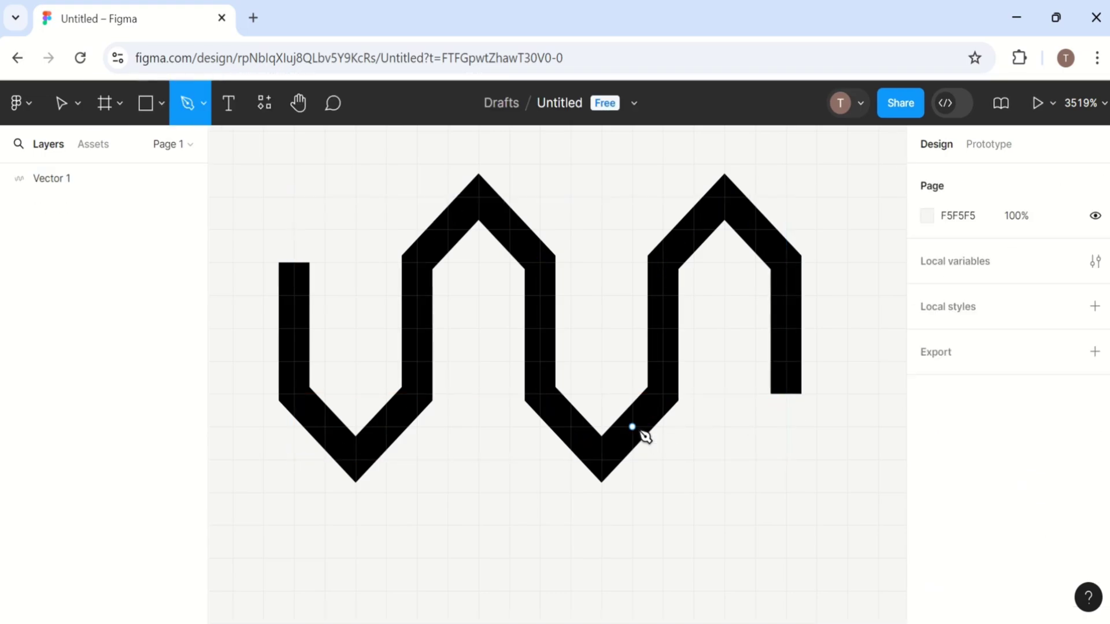
pyautogui.press('v')
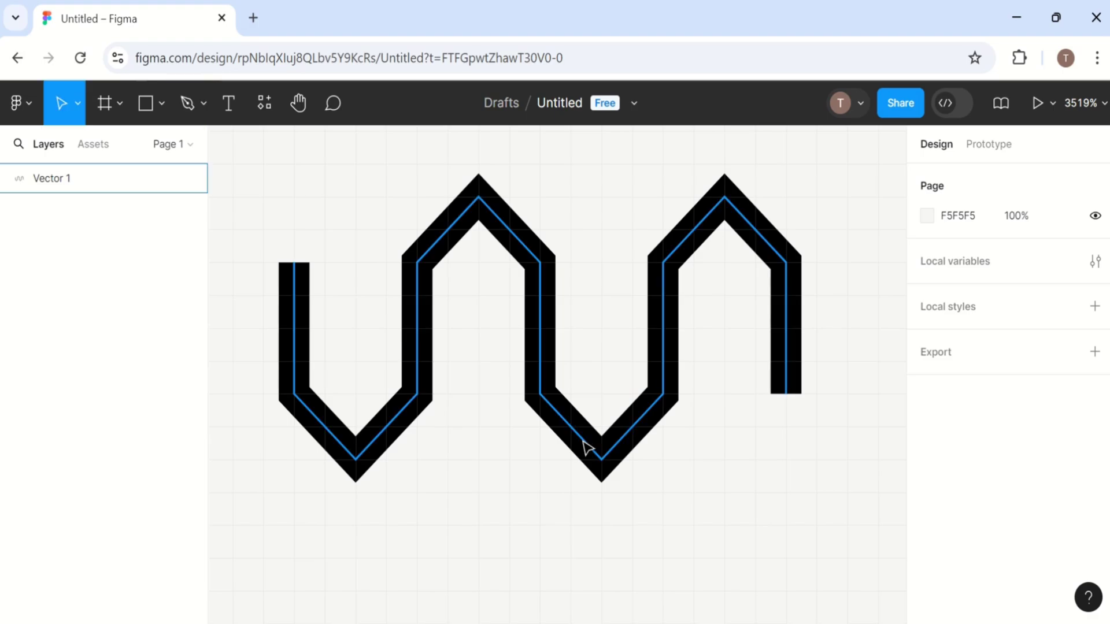
pyautogui.doubleClick(576, 433)
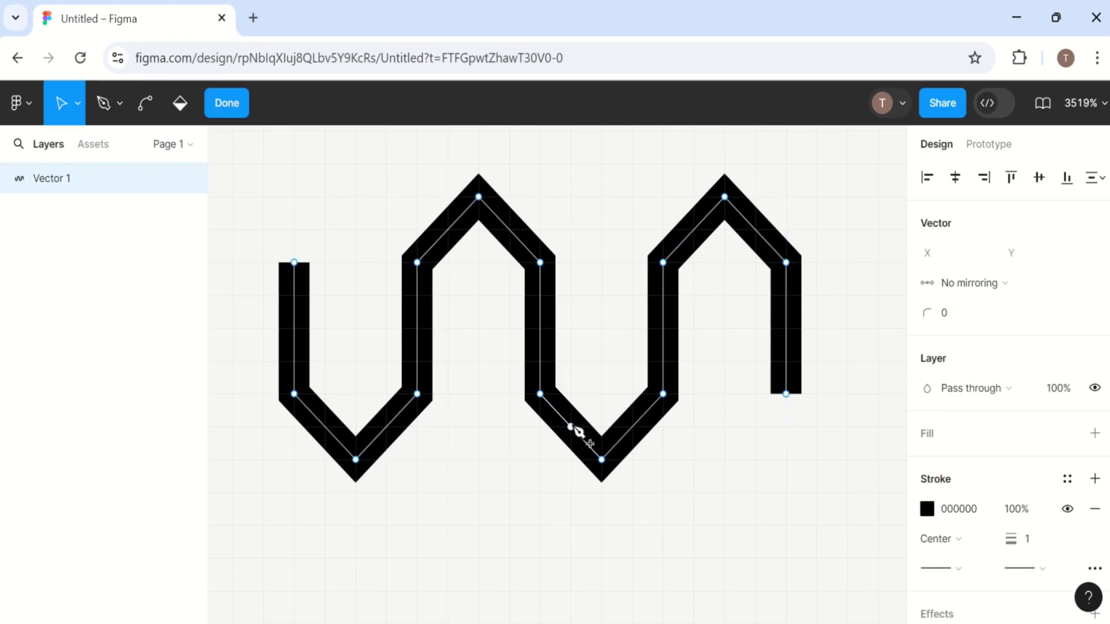
pyautogui.click(145, 108)
pyautogui.moveTo(355, 460); pyautogui.dragTo(417, 461)
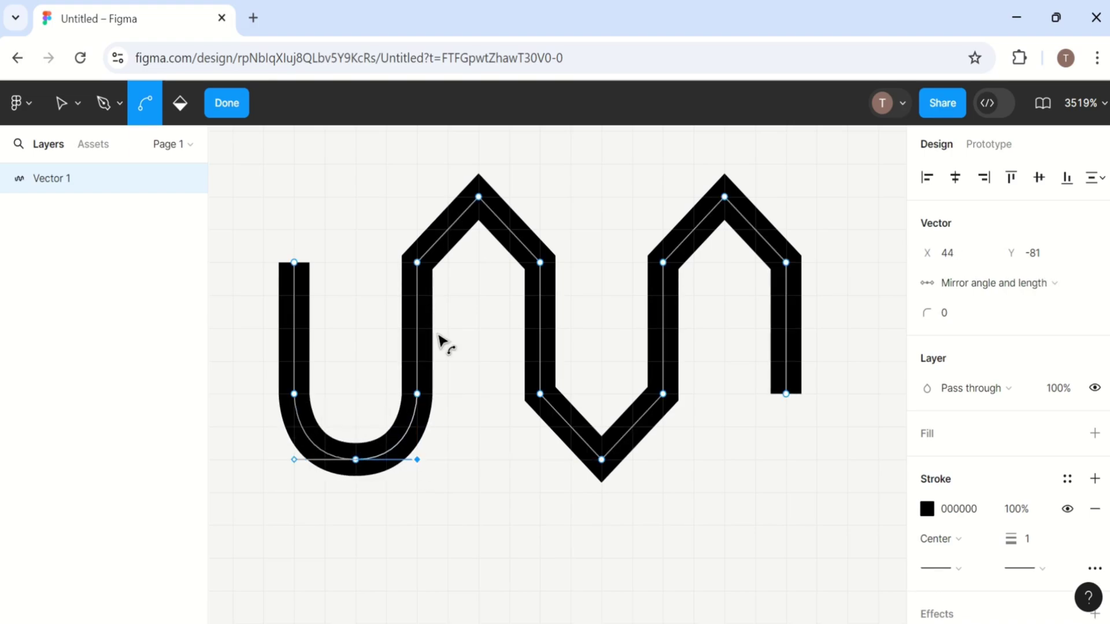
pyautogui.moveTo(477, 197); pyautogui.dragTo(555, 214)
pyautogui.moveTo(602, 460); pyautogui.dragTo(664, 461)
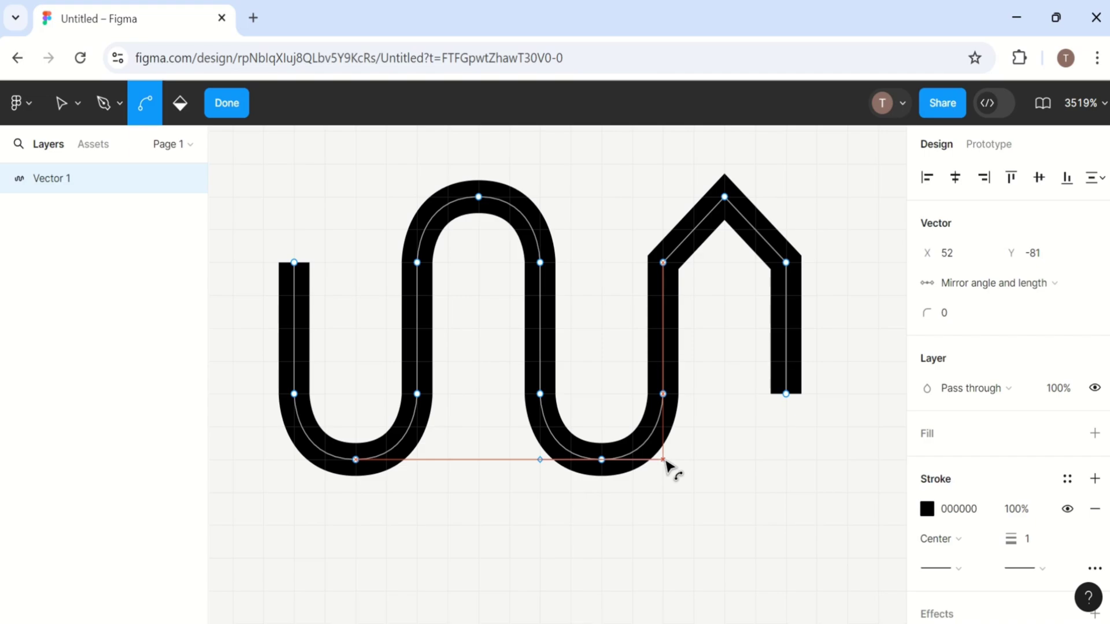
pyautogui.moveTo(724, 197); pyautogui.dragTo(786, 198)
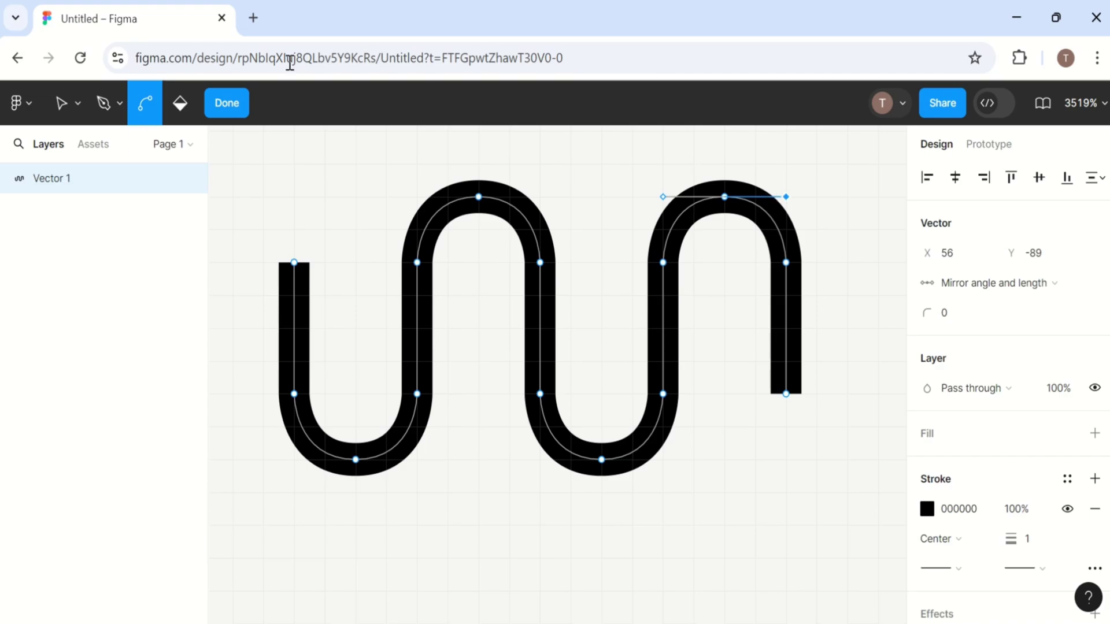
pyautogui.click(236, 106)
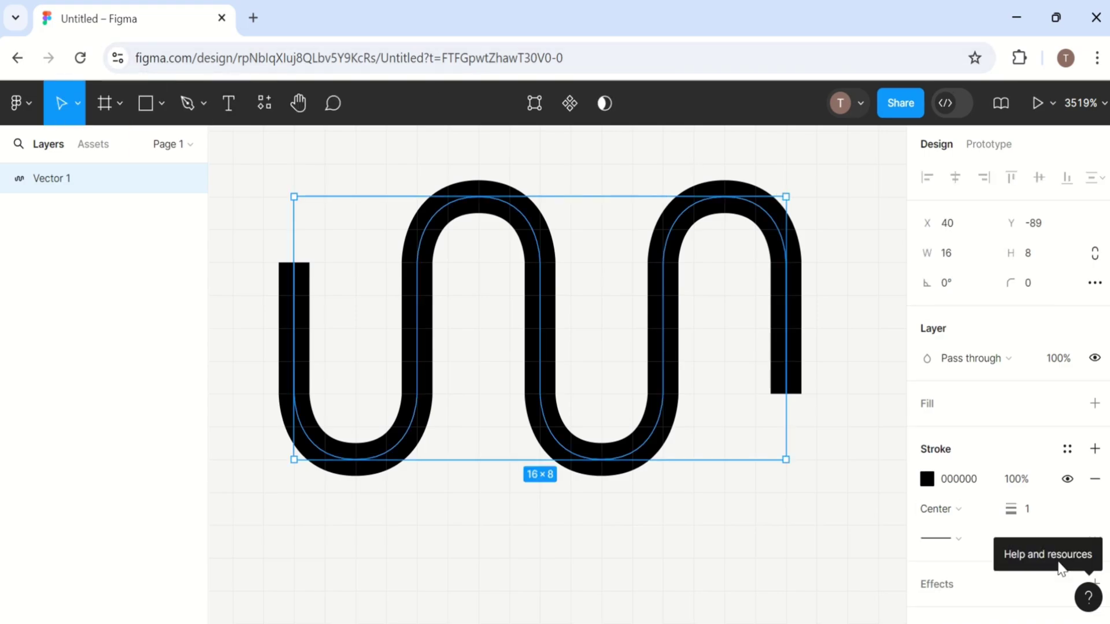
# - Set both the start and end caps of the wavy path to Round
pyautogui.click(960, 539)
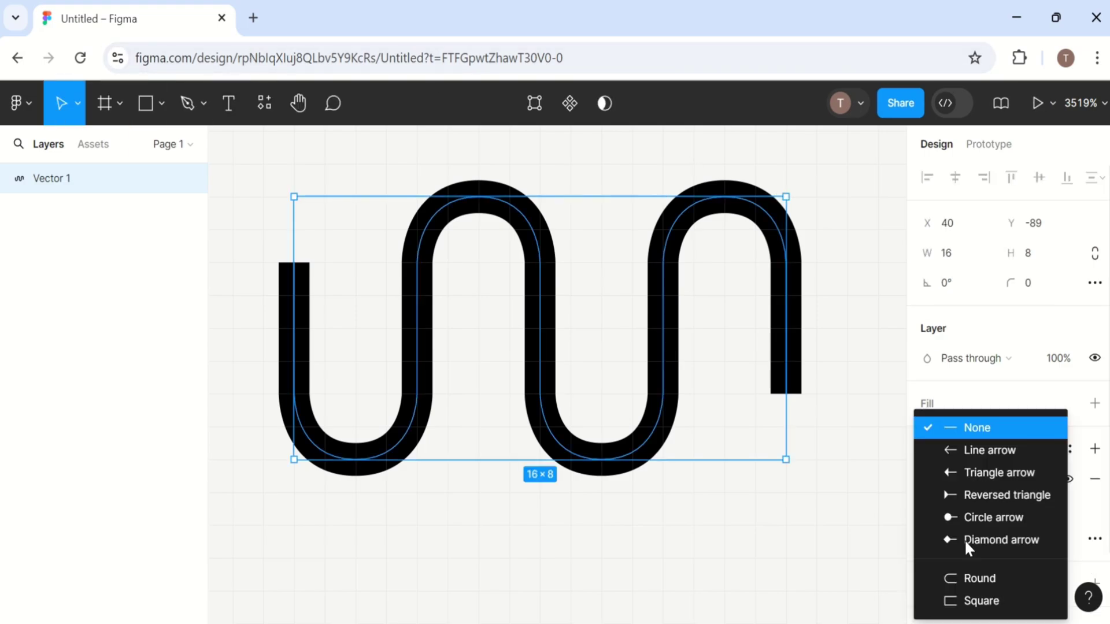
pyautogui.click(992, 577)
pyautogui.click(1041, 539)
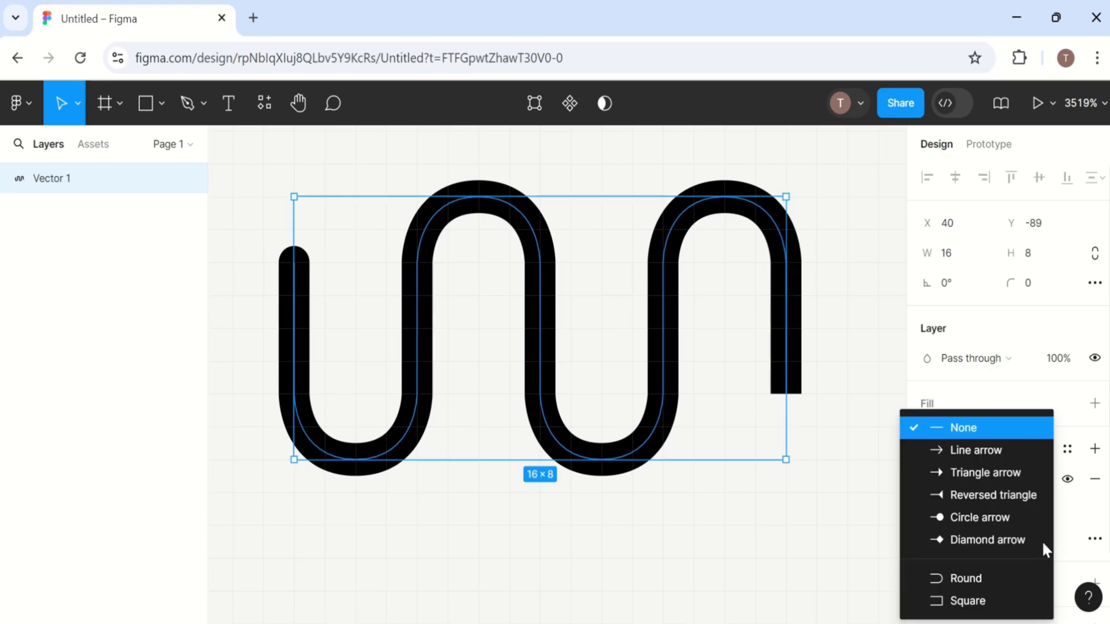
pyautogui.click(1024, 577)
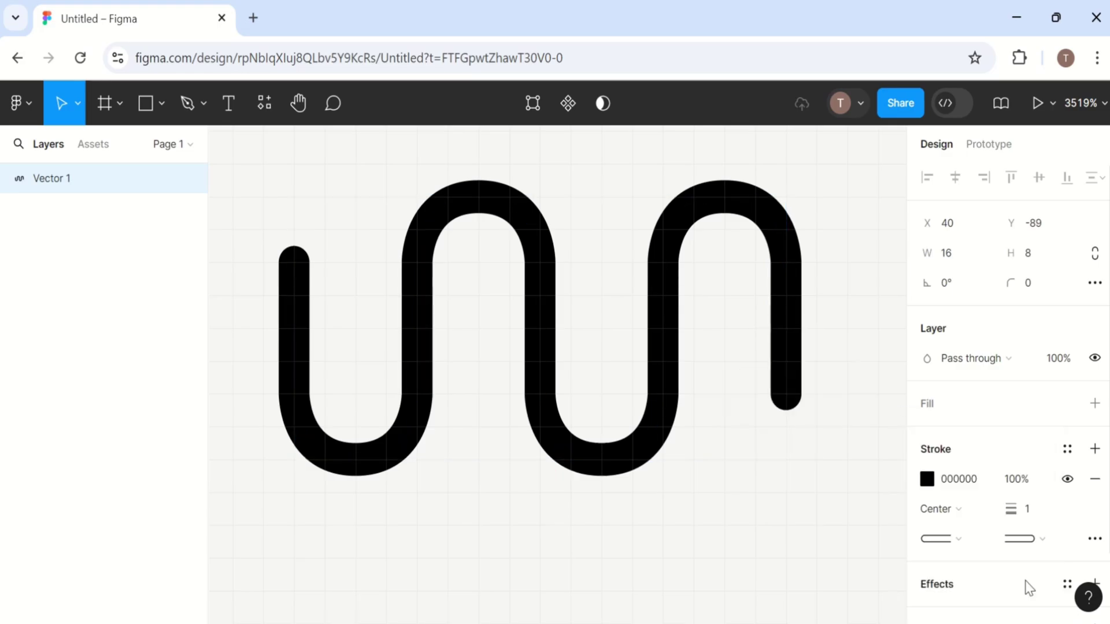
# - Outline the wave's stroke into a filled shape, Vector 1 (Stroke)
pyautogui.rightClick(652, 438)
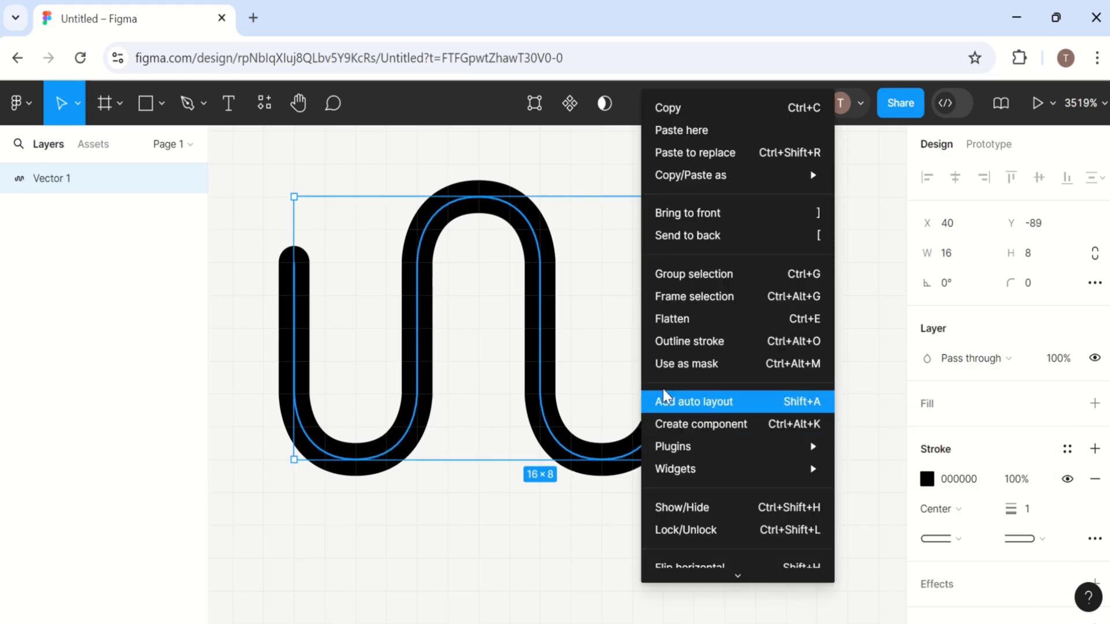
pyautogui.click(653, 346)
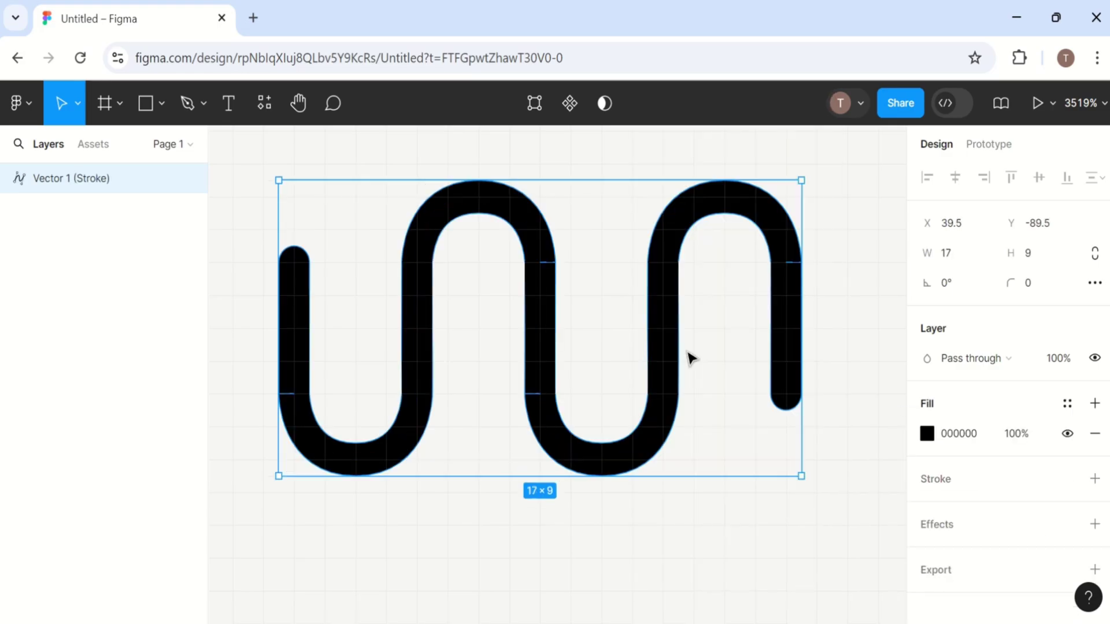
pyautogui.doubleClick(669, 287)
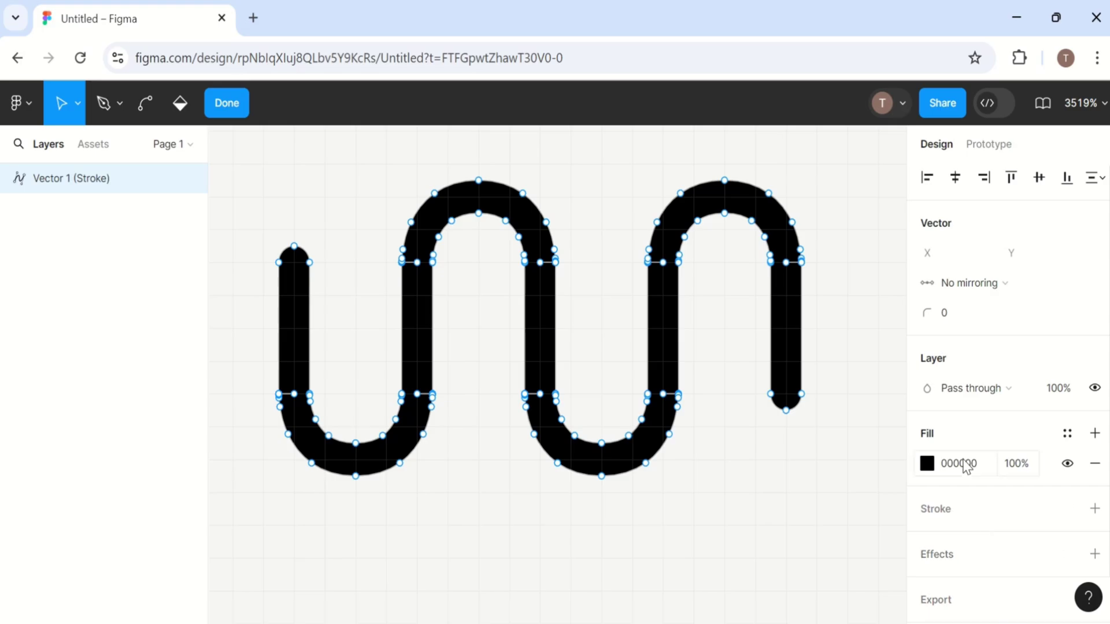
pyautogui.press('Escape')
# - Add an SVG export setting to Vector 1 (Stroke) instead of PNG
pyautogui.scroll(-1, 980, 409)
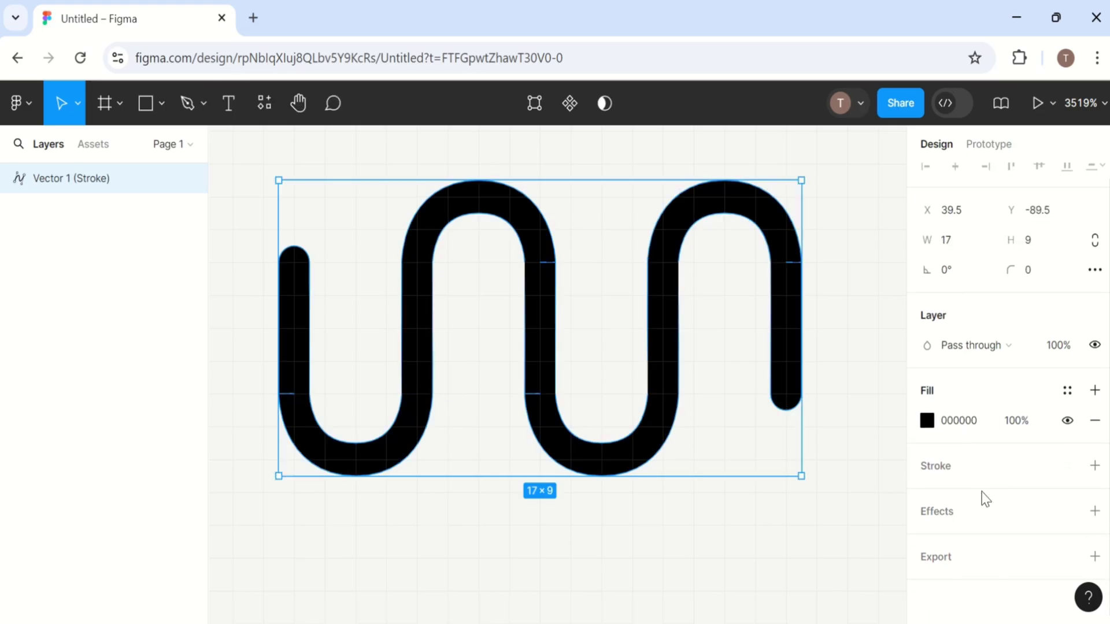
pyautogui.click(991, 565)
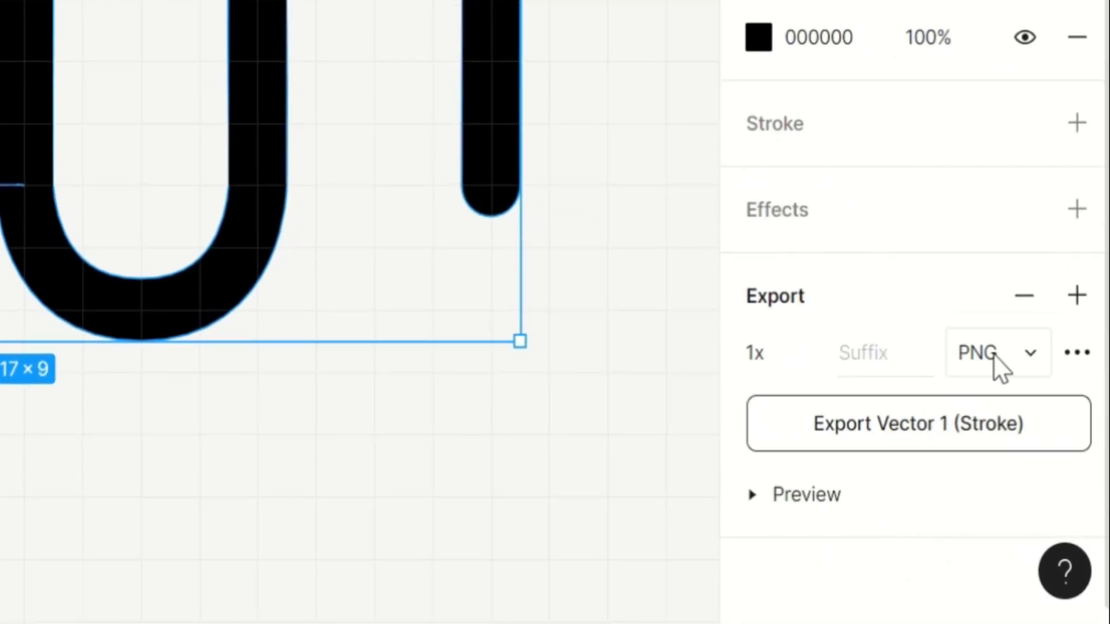
pyautogui.click(1006, 559)
pyautogui.click(1029, 434)
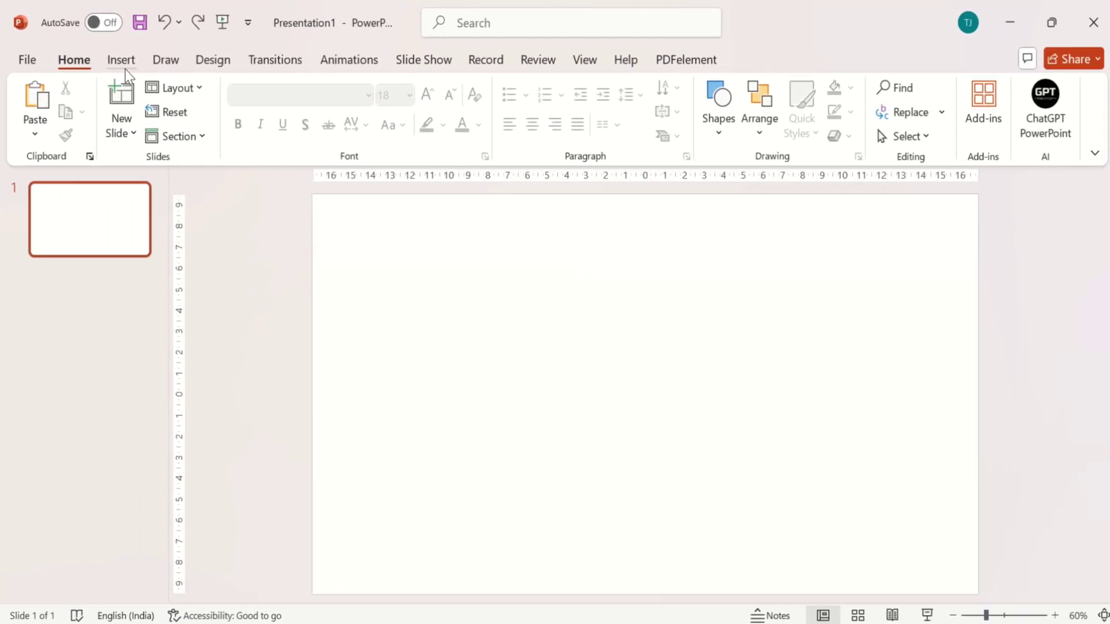
# - Insert the wave SVG from this device and enlarge it across slide 1
pyautogui.click(124, 65)
pyautogui.click(133, 140)
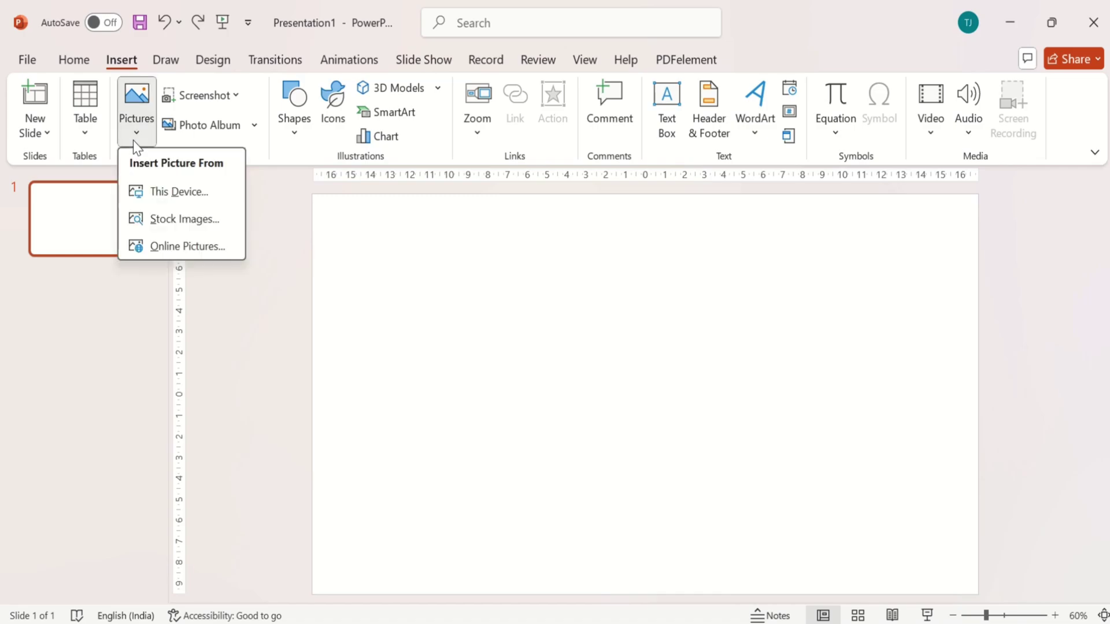
pyautogui.click(177, 191)
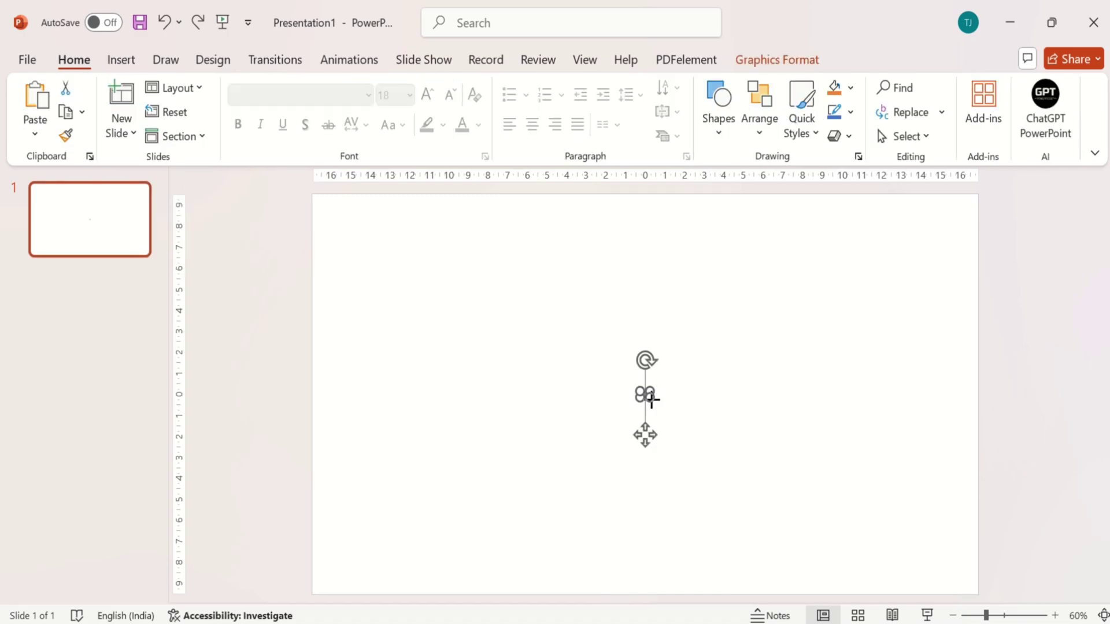
pyautogui.moveTo(652, 399); pyautogui.dragTo(797, 532)
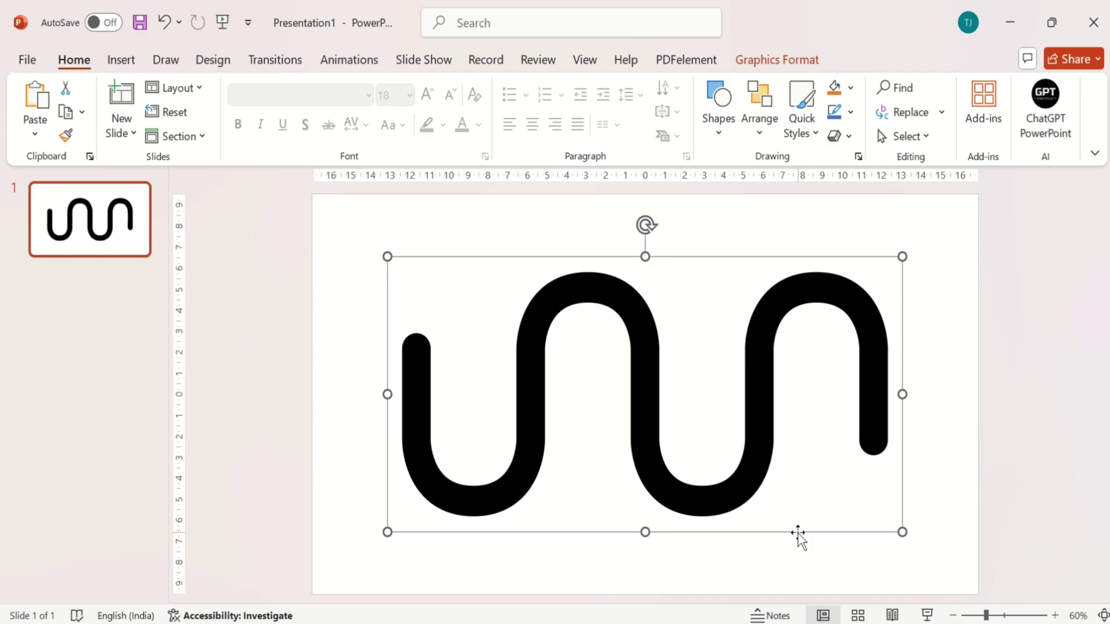
pyautogui.moveTo(530, 417); pyautogui.dragTo(529, 435)
# - Convert the wave graphic into an editable shape
pyautogui.click(757, 61)
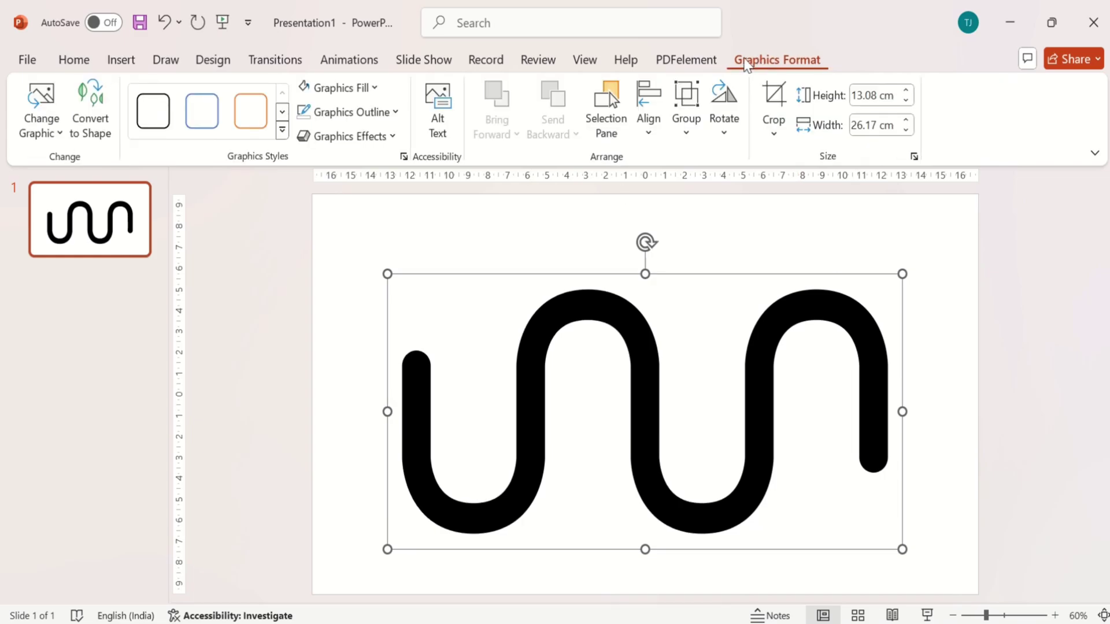
pyautogui.click(103, 131)
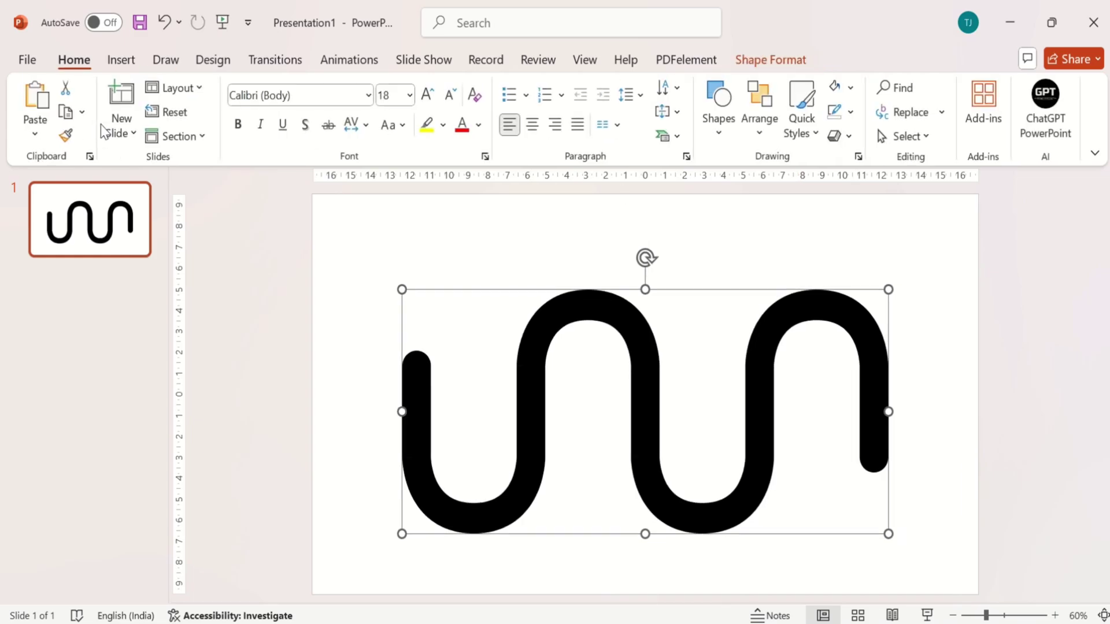
pyautogui.click(719, 116)
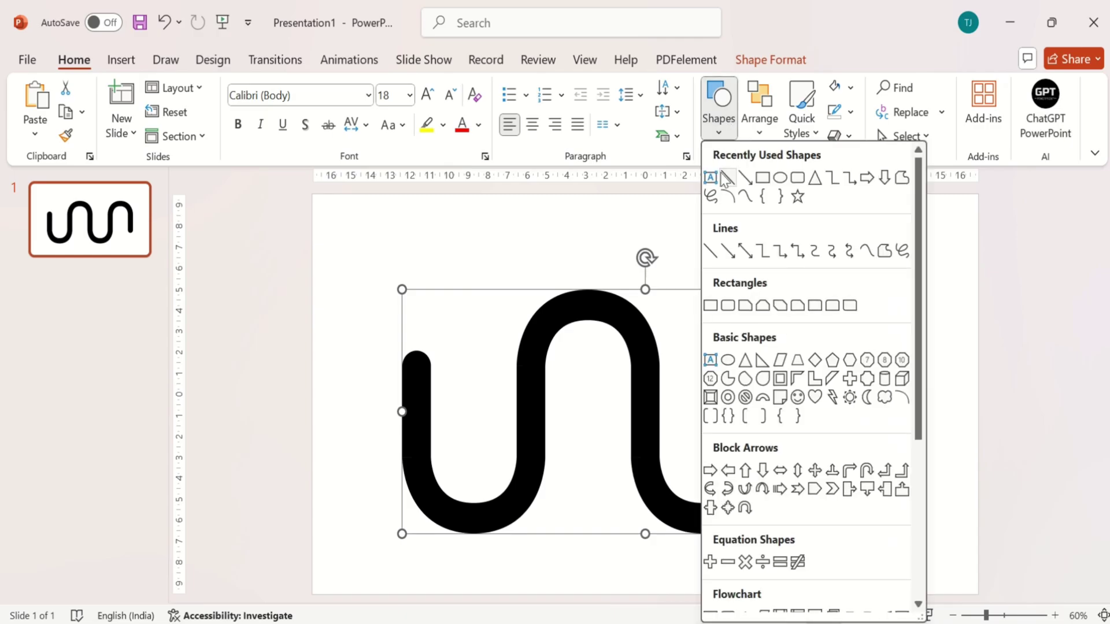
pyautogui.click(762, 178)
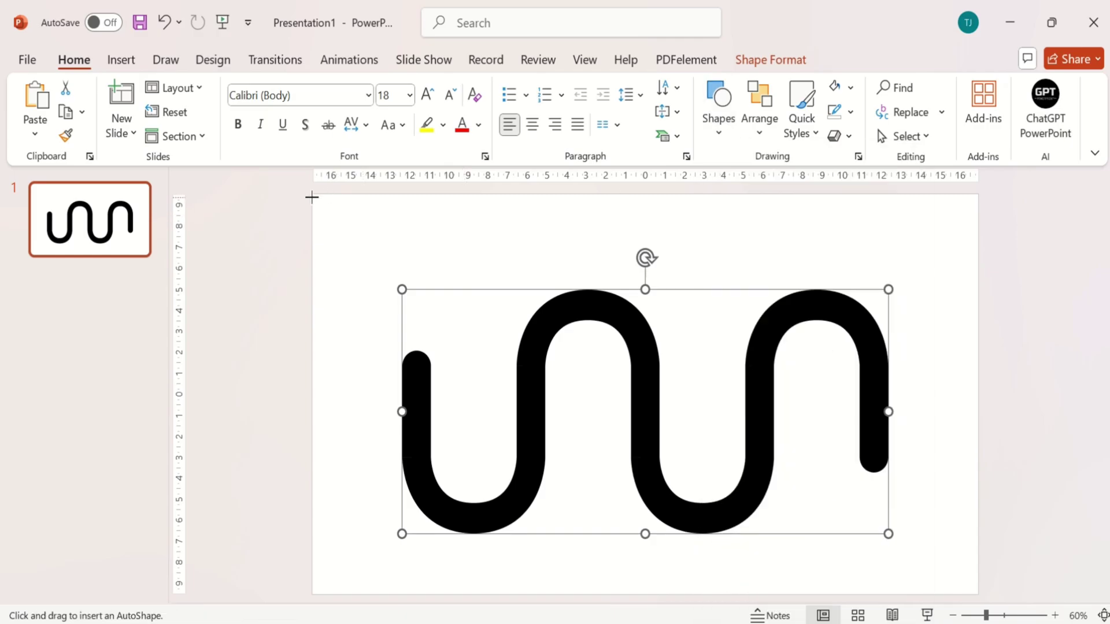
# - Draw a full-slide rectangle, send it to back, and subtract the wave from it
pyautogui.moveTo(328, 207); pyautogui.dragTo(978, 594)
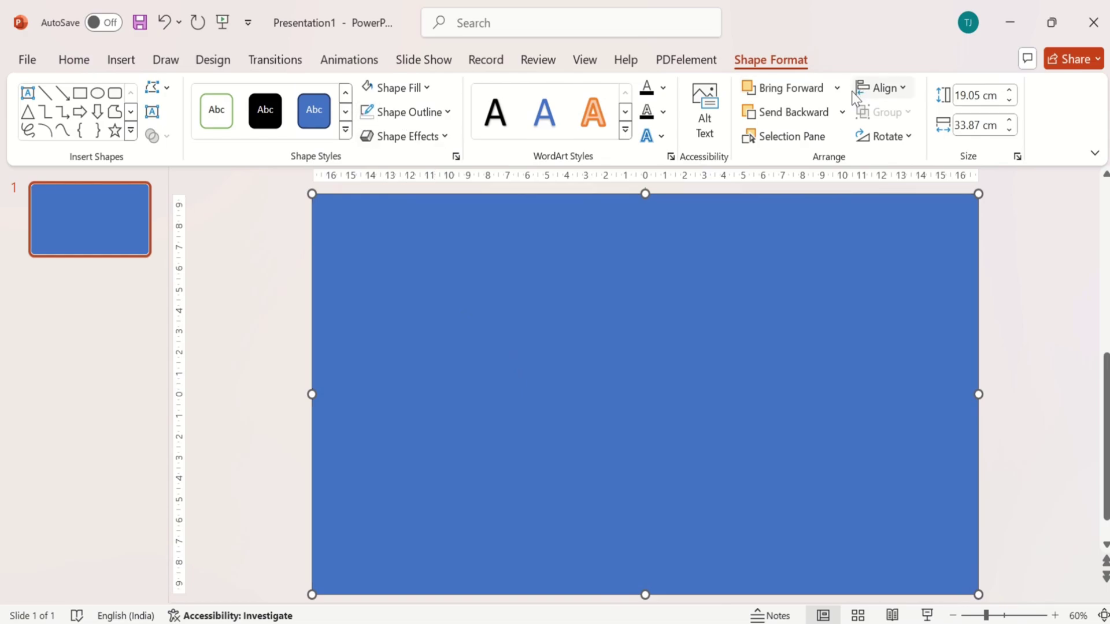
pyautogui.click(840, 114)
pyautogui.click(842, 171)
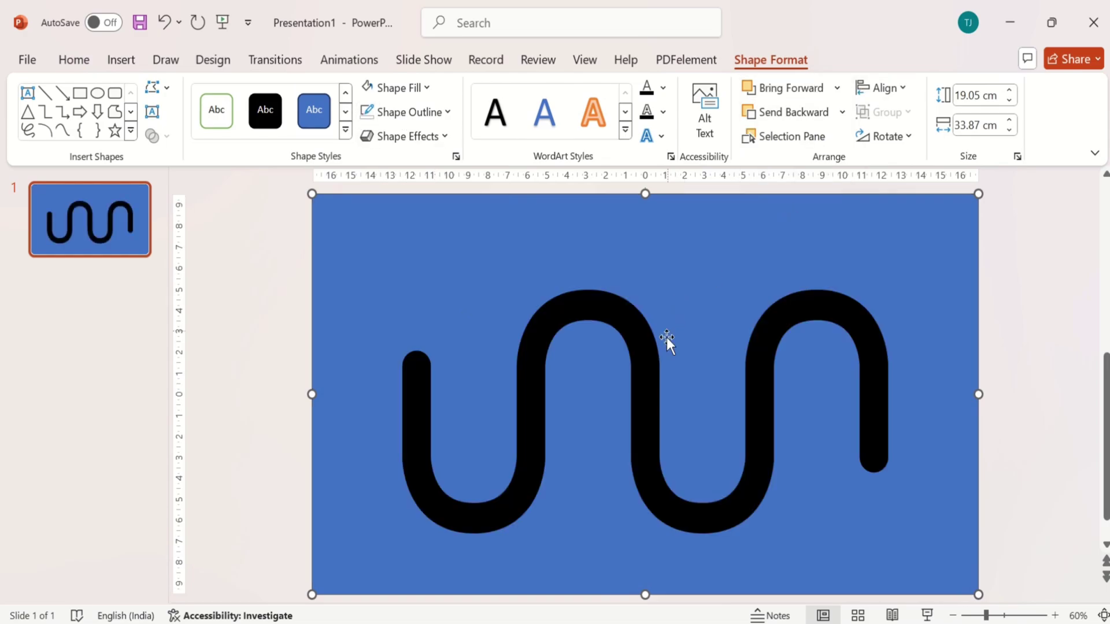
pyautogui.keyDown('shift'); pyautogui.click(646, 377); pyautogui.keyUp('shift')
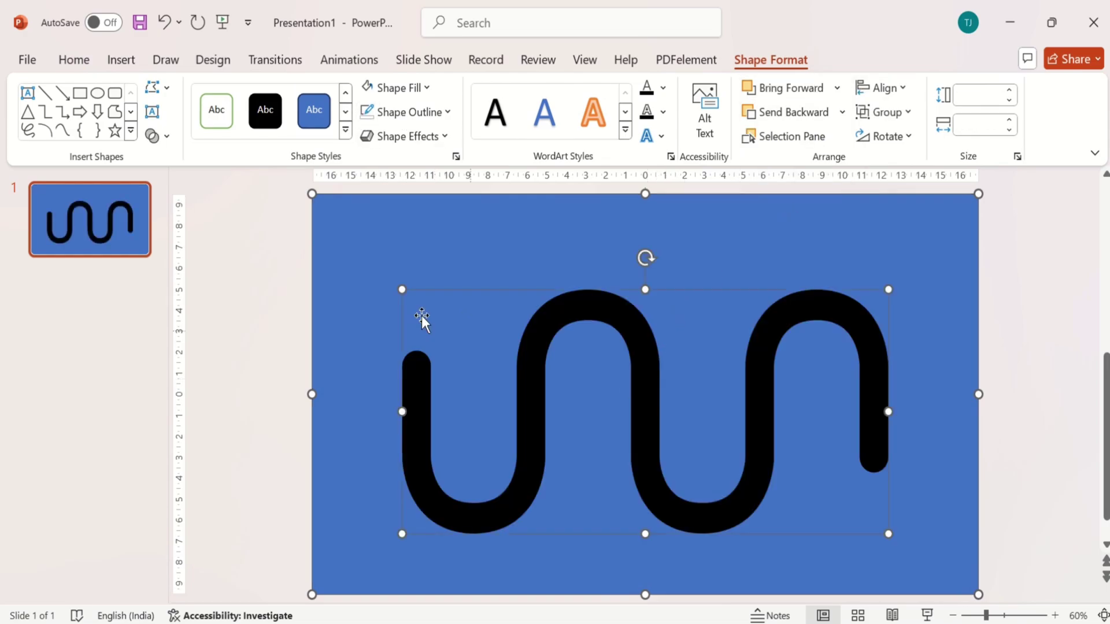
pyautogui.click(165, 131)
pyautogui.click(211, 272)
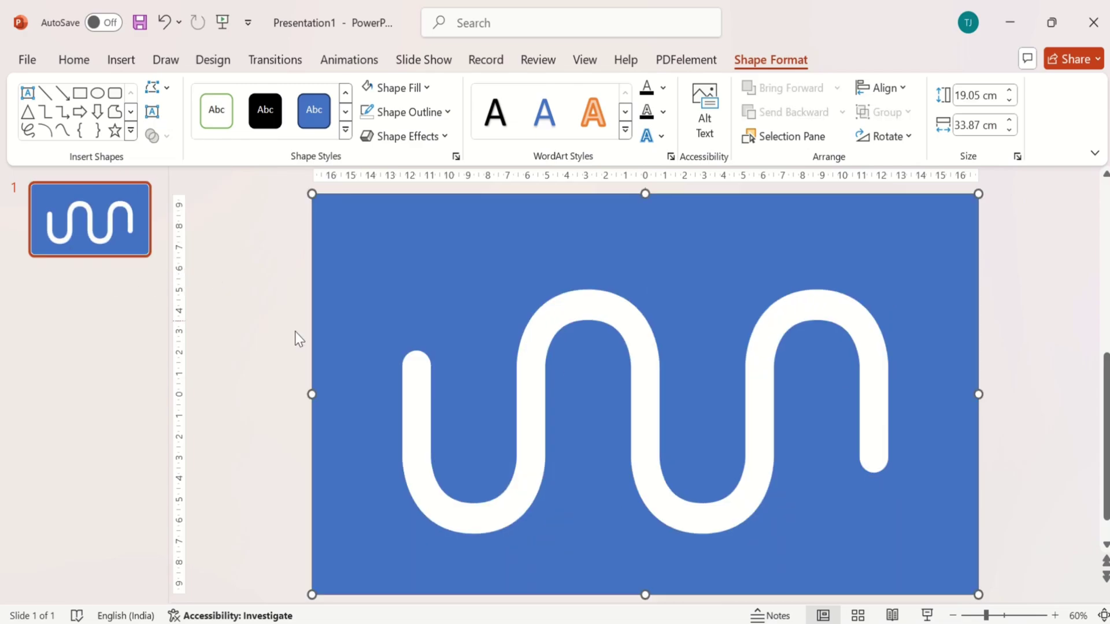
# - Give the cut-out shape a solid white fill
pyautogui.click(456, 156)
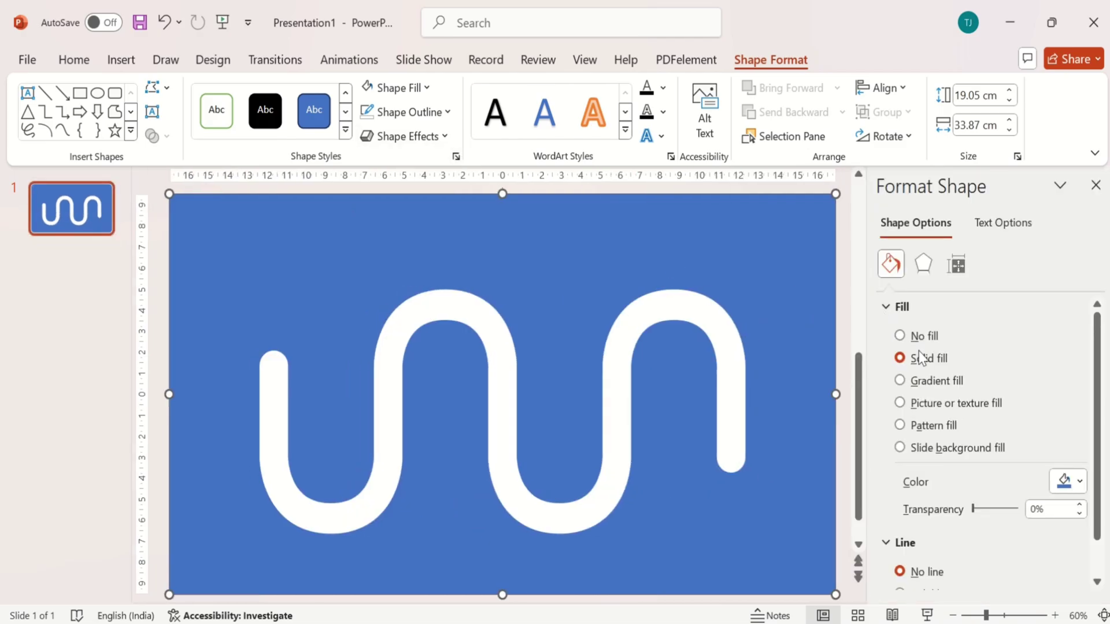
pyautogui.click(1067, 489)
pyautogui.click(968, 233)
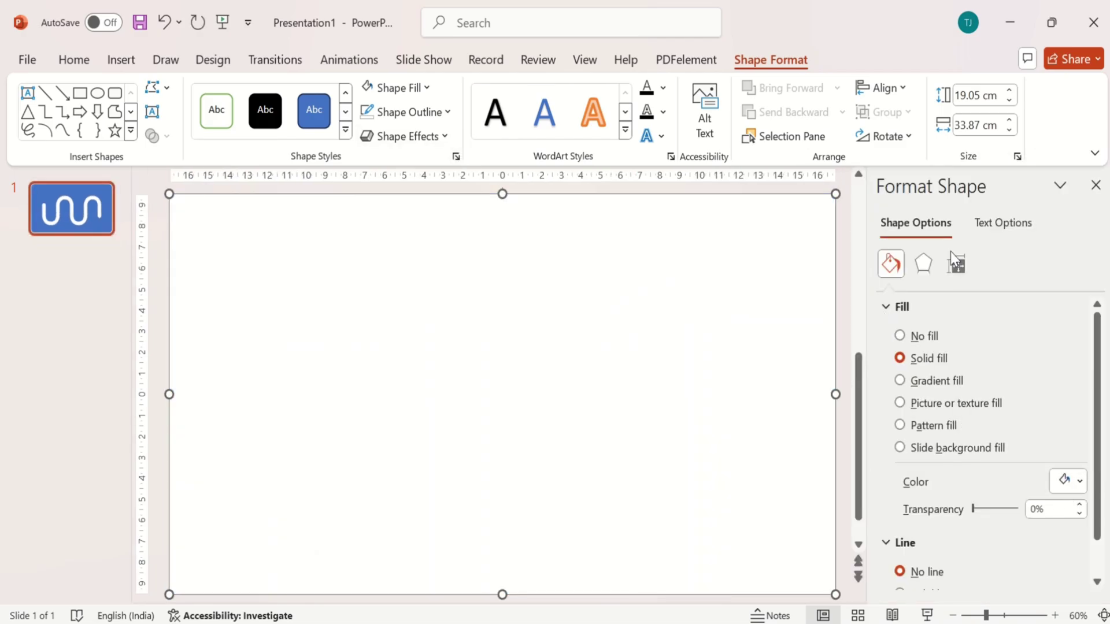
# - Apply the Offset: Center shadow preset with a 25 pt blur
pyautogui.click(925, 266)
pyautogui.click(931, 307)
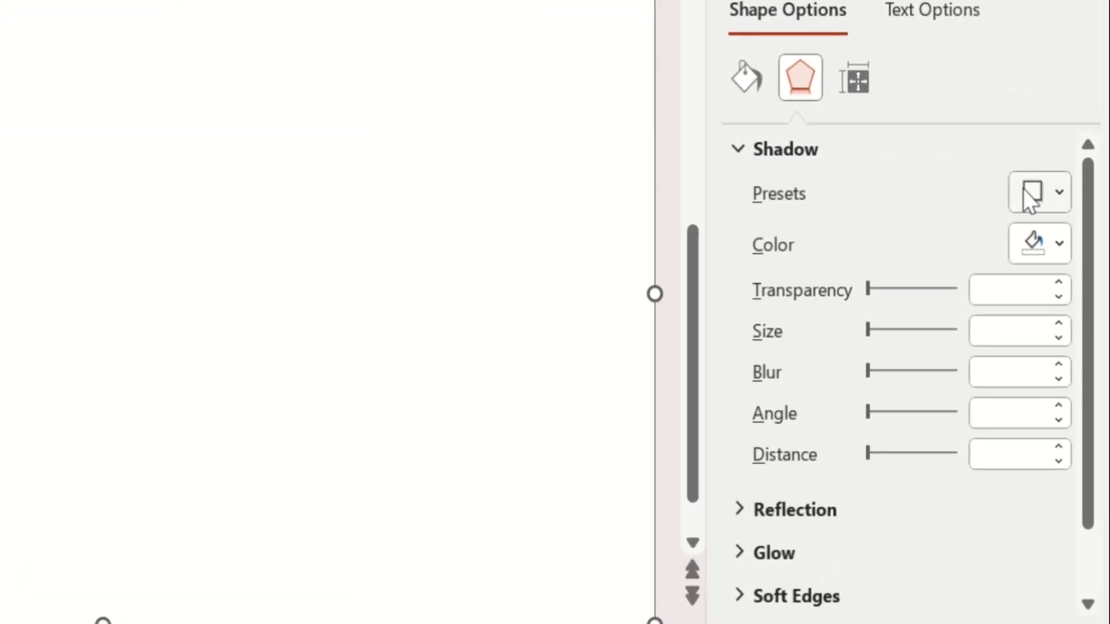
pyautogui.click(1031, 191)
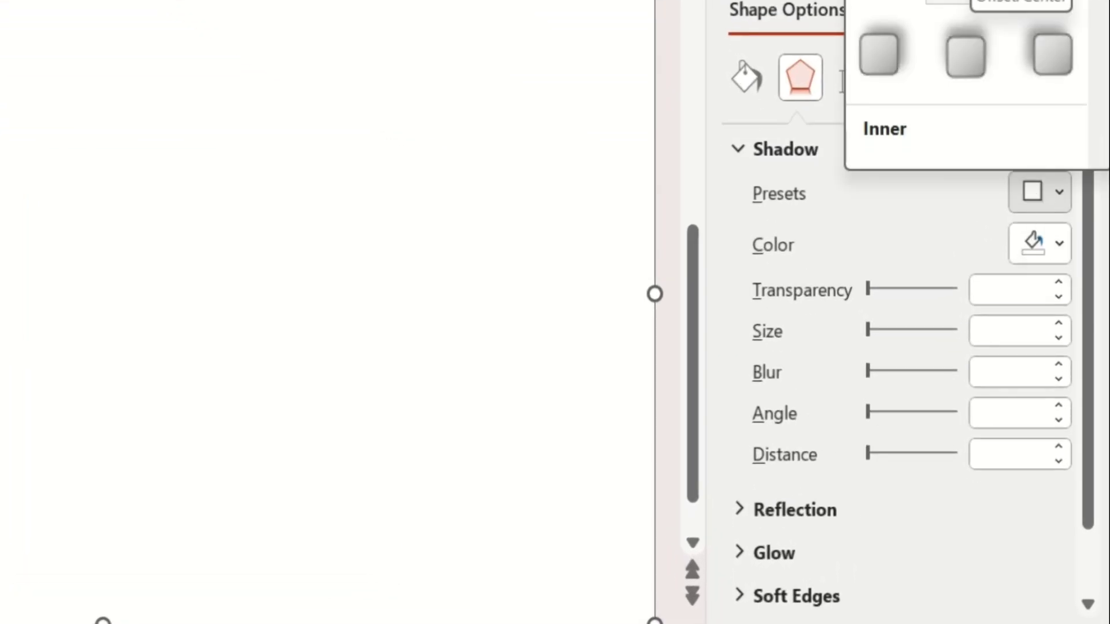
pyautogui.click(965, 2)
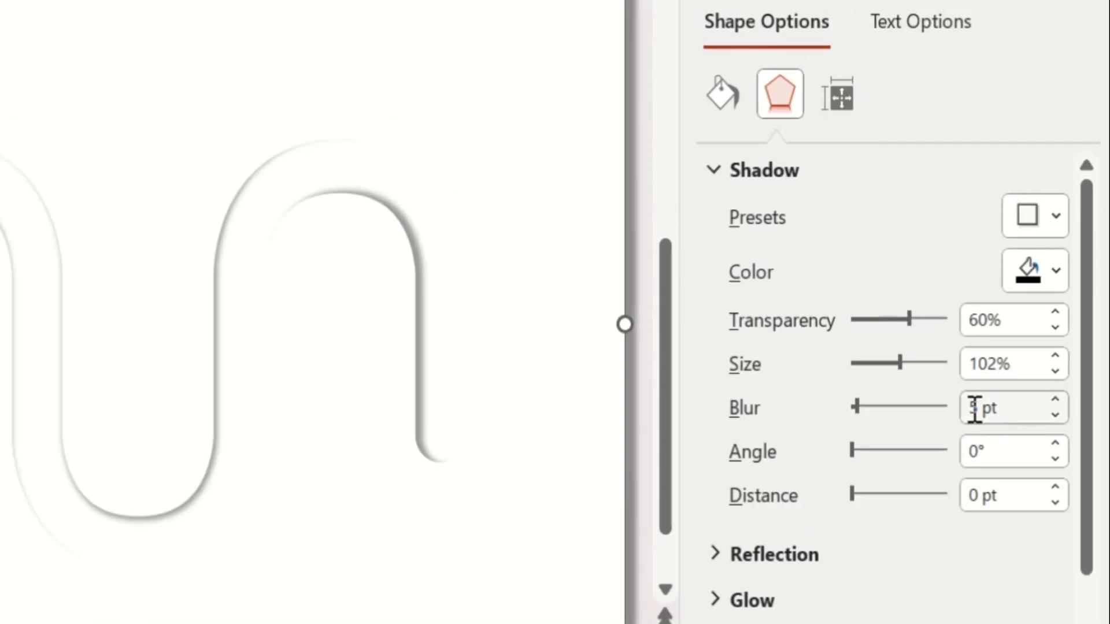
pyautogui.click(970, 408)
pyautogui.write('2')
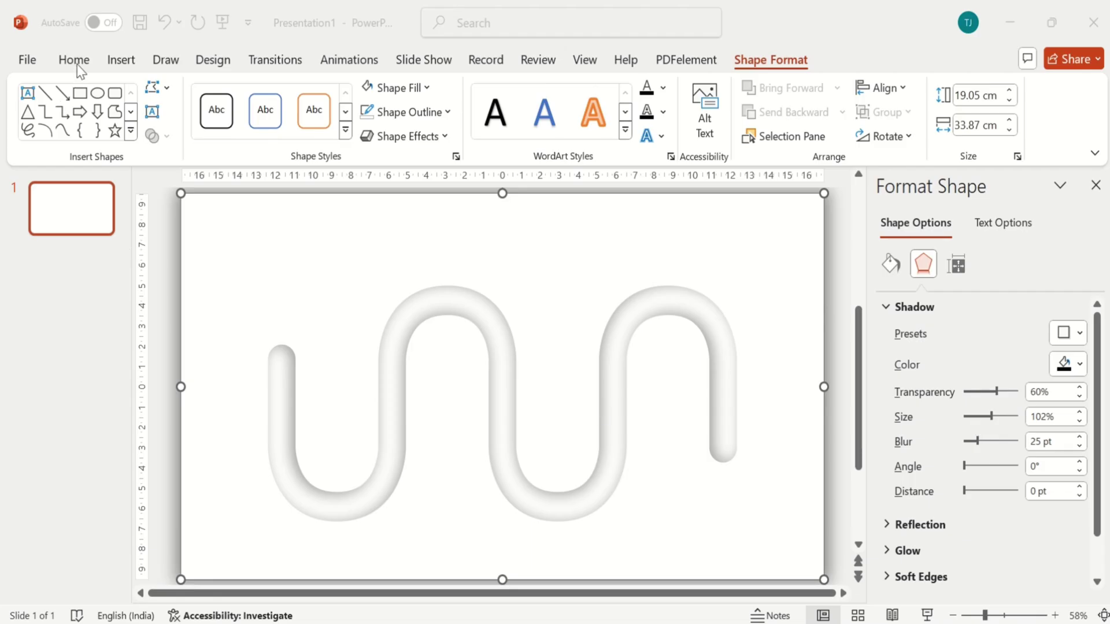
# - Draw a blue oval on the road
pyautogui.click(74, 62)
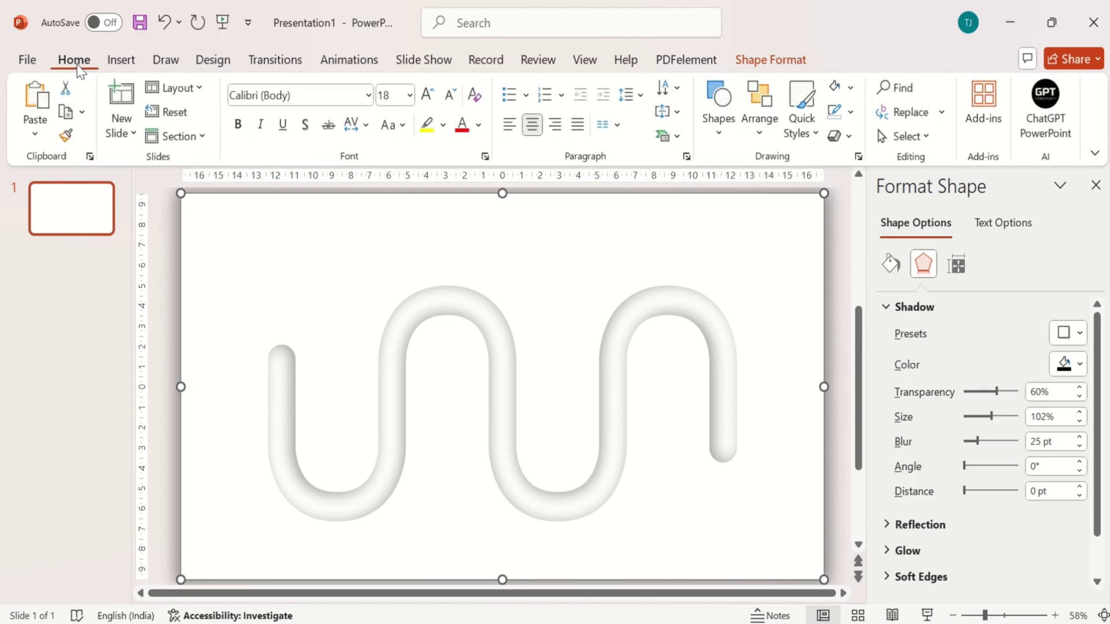
pyautogui.click(726, 143)
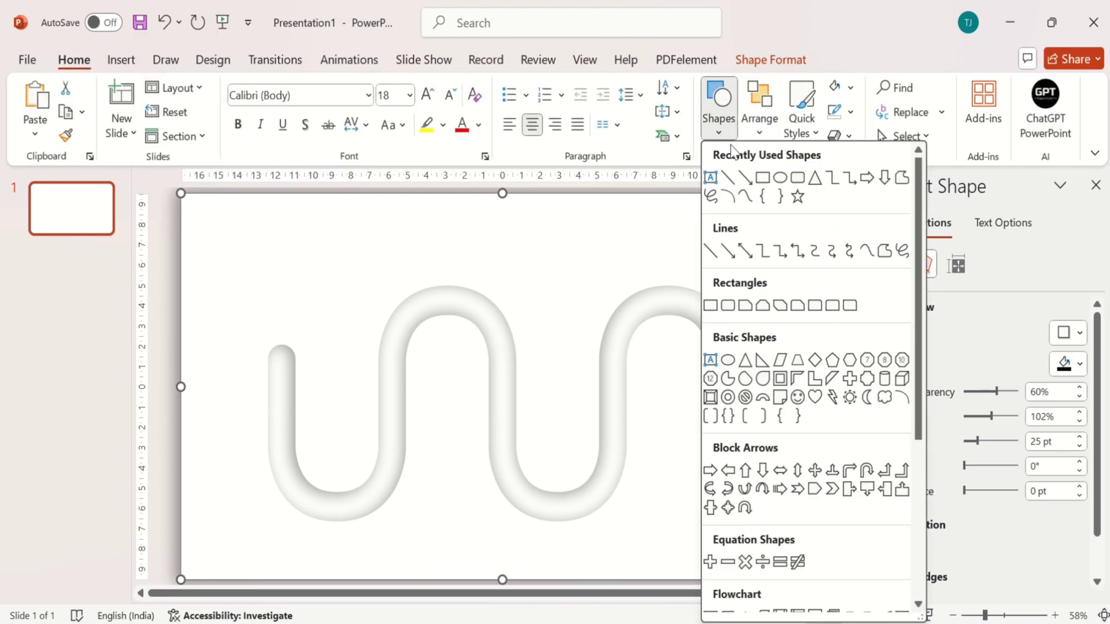
pyautogui.click(780, 178)
pyautogui.moveTo(585, 337); pyautogui.dragTo(636, 387)
# - Size the circle to 3.3 × 3.3 cm and move it into the left bottom bend
pyautogui.click(973, 99)
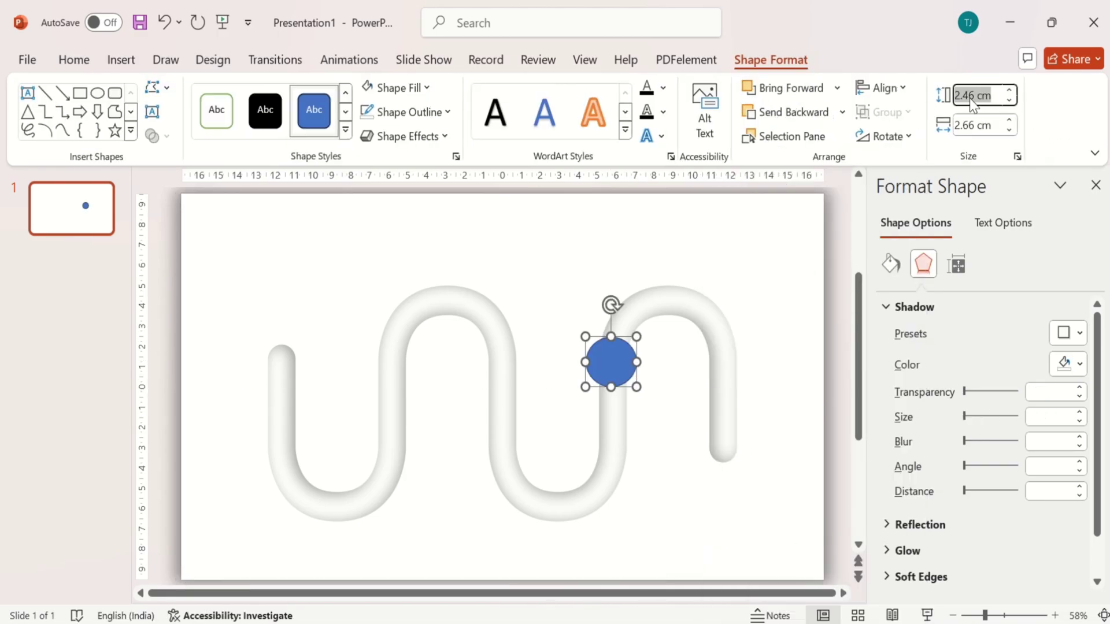
pyautogui.write('3.3')
pyautogui.press('Return')
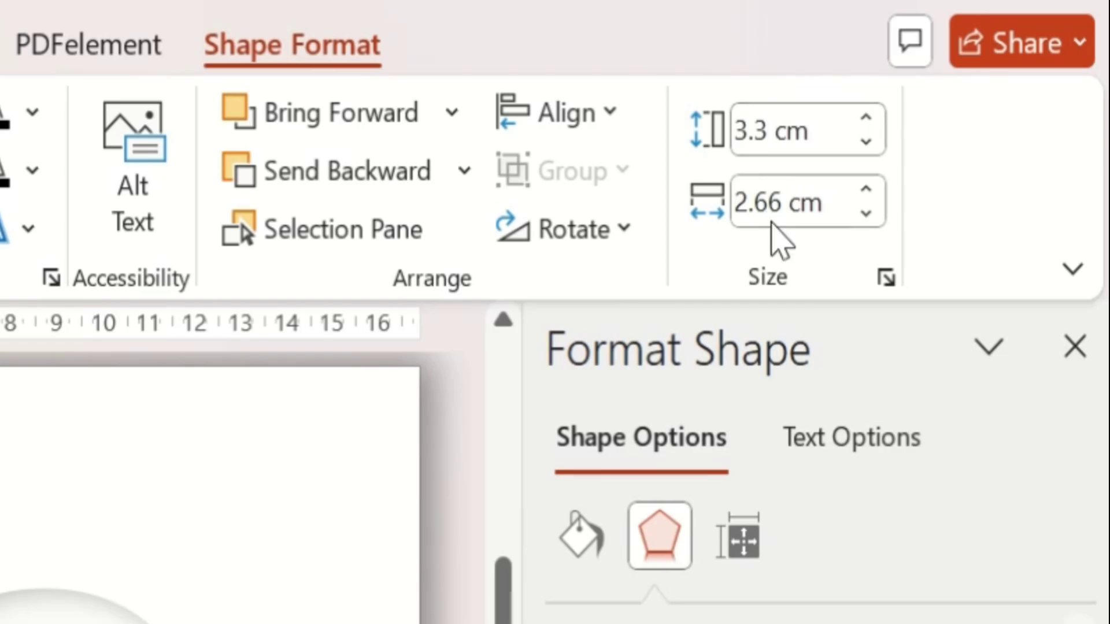
pyautogui.click(762, 202)
pyautogui.write('3.3')
pyautogui.press('Return')
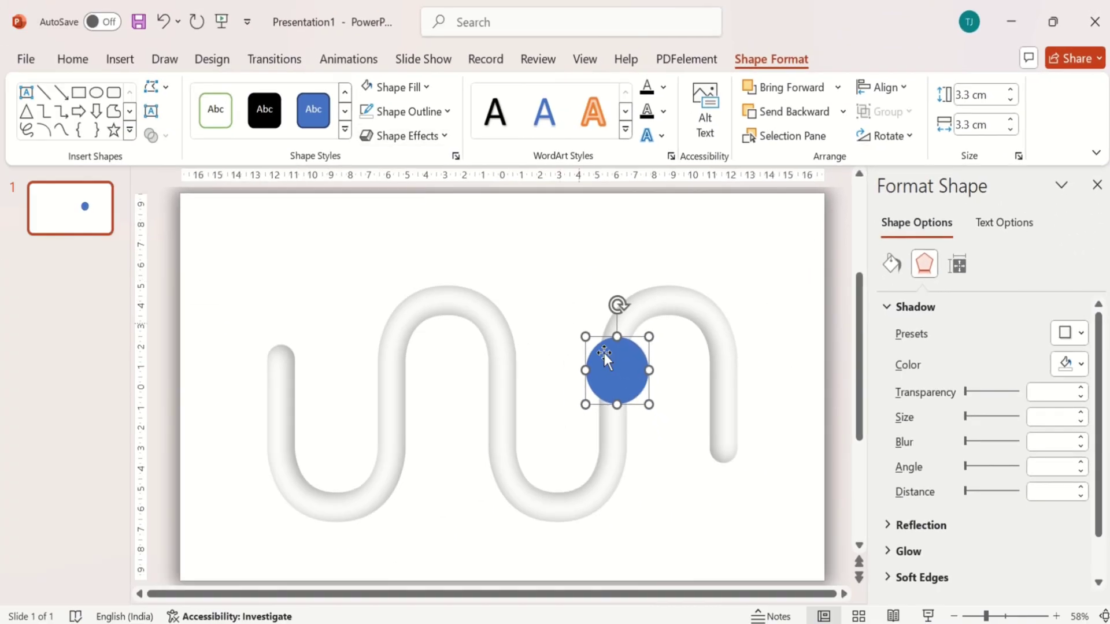
pyautogui.moveTo(605, 356); pyautogui.dragTo(440, 347)
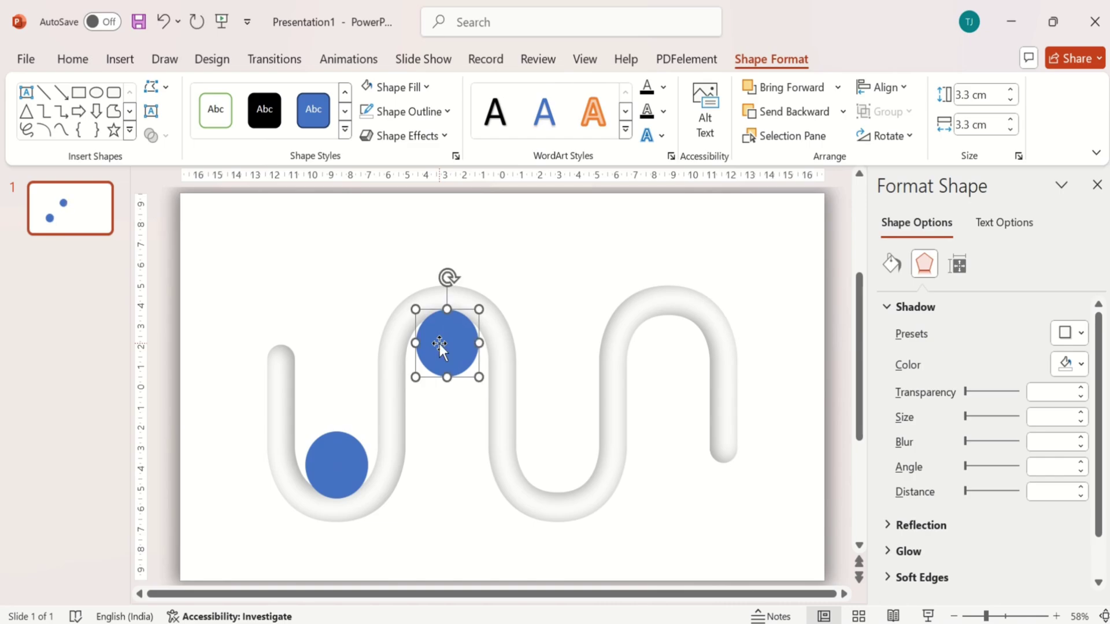
# - Paste circle copies into the right top bend and middle bottom bend, fine-tuning their positions
pyautogui.hotkey('ctrl', 'v')
pyautogui.moveTo(560, 255); pyautogui.dragTo(668, 367)
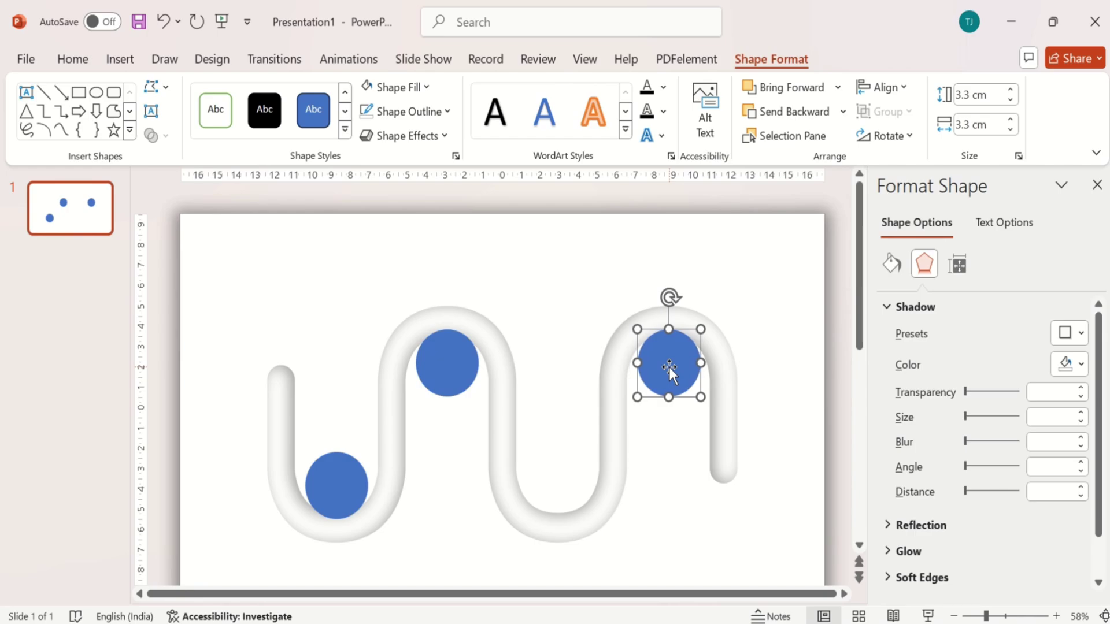
pyautogui.hotkey('ctrl', 'v')
pyautogui.moveTo(805, 363); pyautogui.dragTo(491, 484)
pyautogui.hotkey('ctrl', 'z')
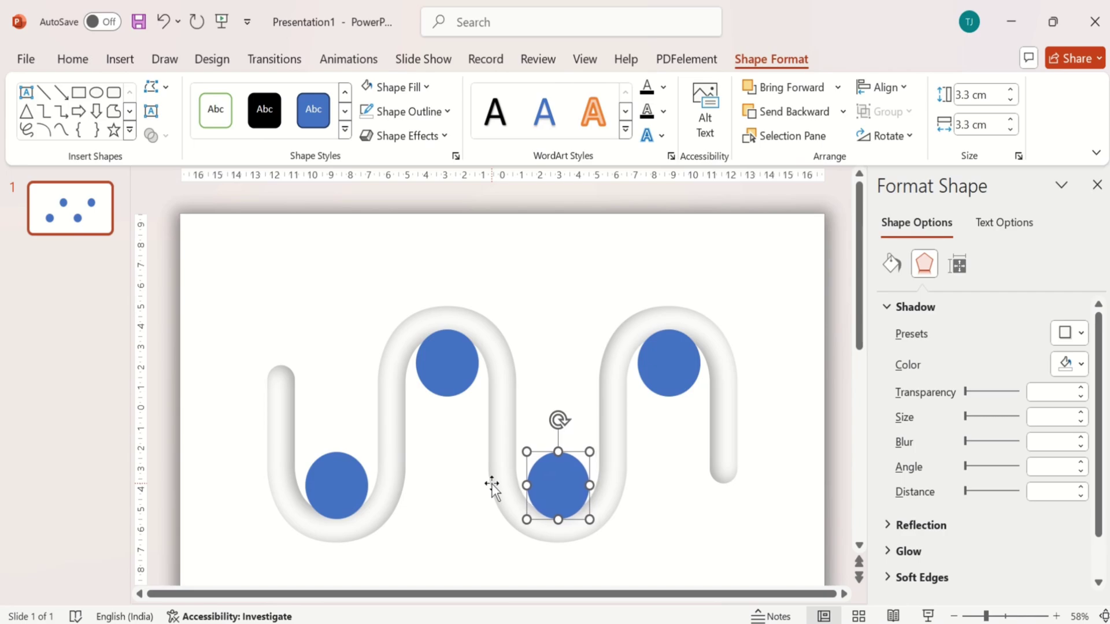
pyautogui.click(653, 373)
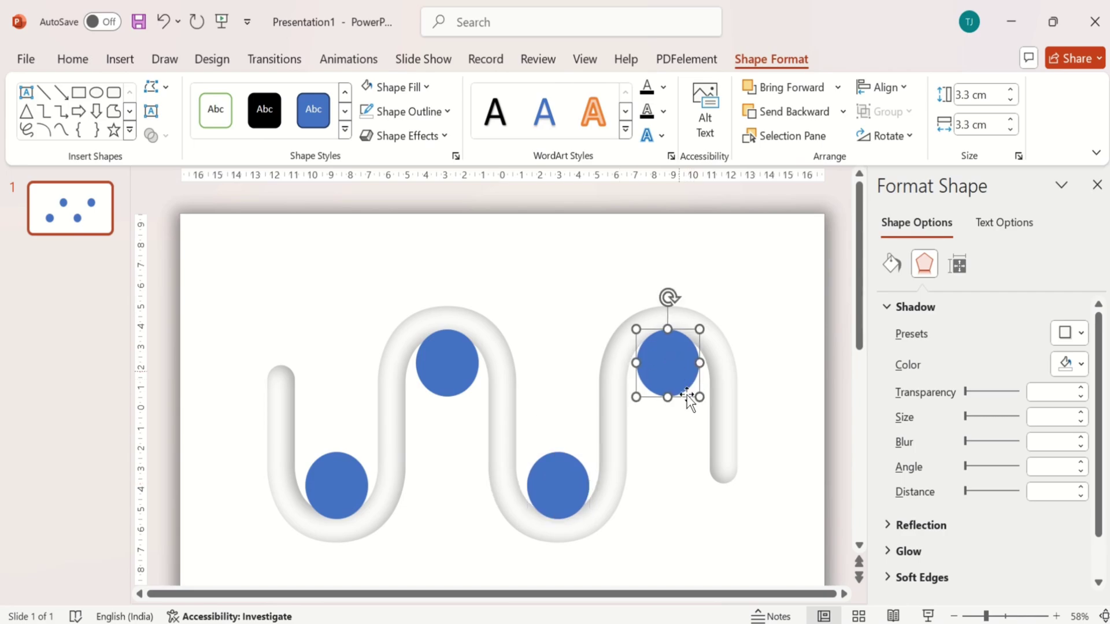
pyautogui.hotkey('ctrl', 'Right')
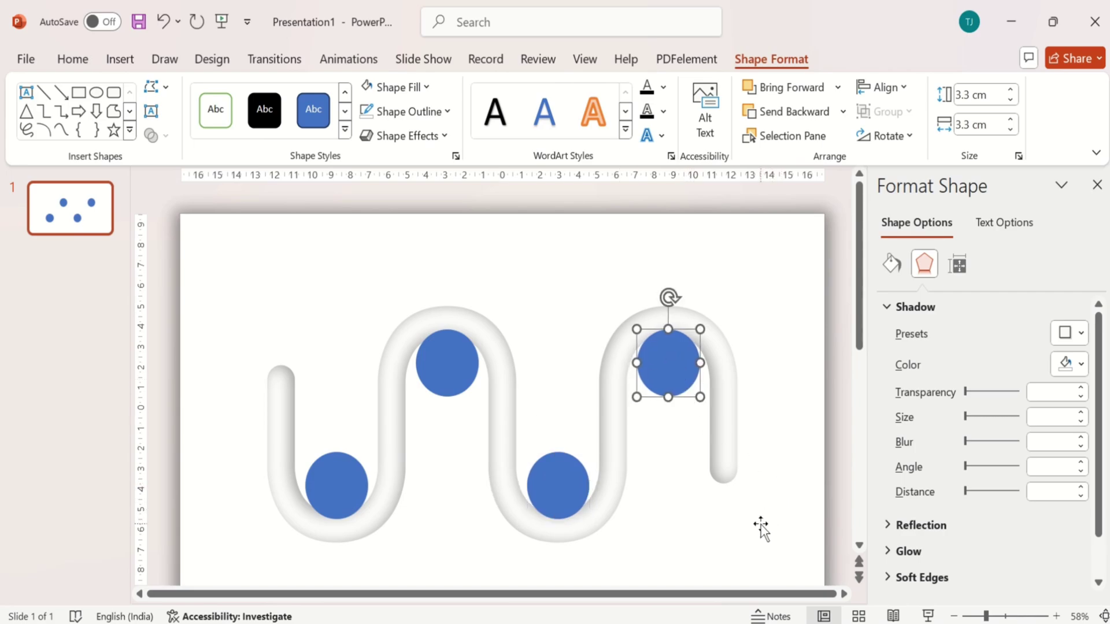
pyautogui.hotkey('ctrl', 'Left')
# - Give the selected circles an inner centred shadow preset
pyautogui.keyDown('shift'); pyautogui.click(345, 498); pyautogui.keyUp('shift')
pyautogui.keyDown('shift'); pyautogui.click(428, 378); pyautogui.keyUp('shift')
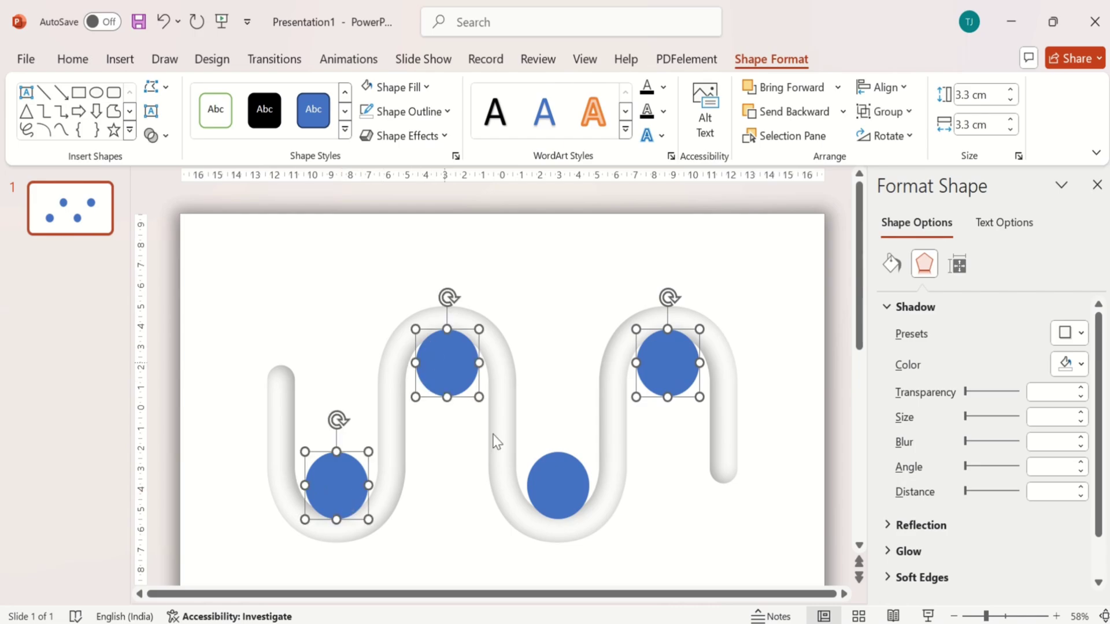
pyautogui.keyDown('shift'); pyautogui.click(552, 495); pyautogui.keyUp('shift')
pyautogui.click(1072, 333)
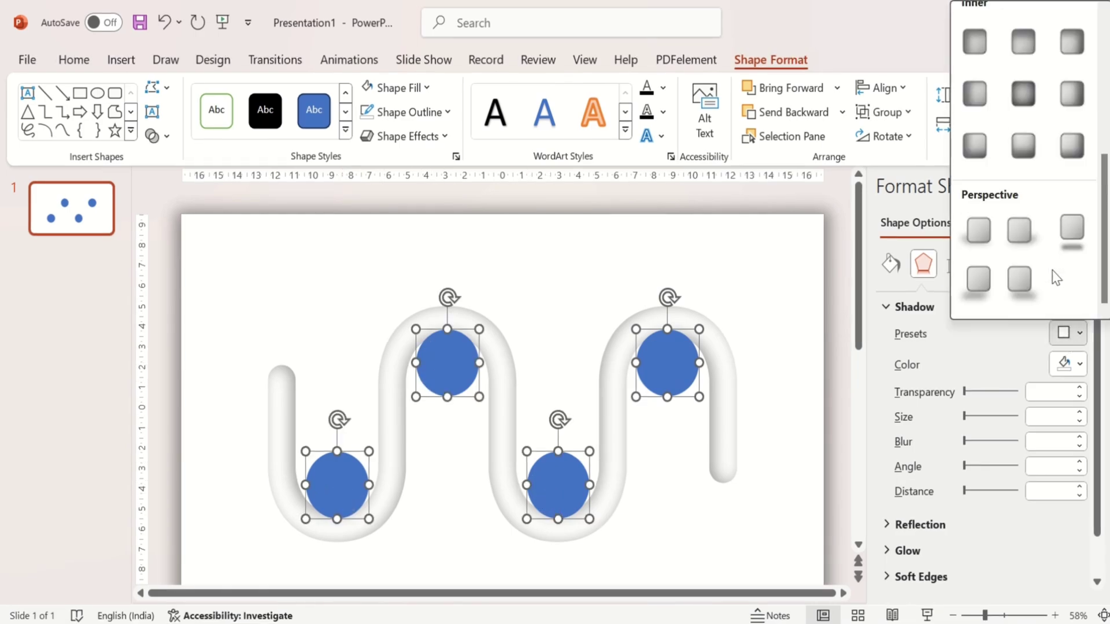
pyautogui.click(1028, 113)
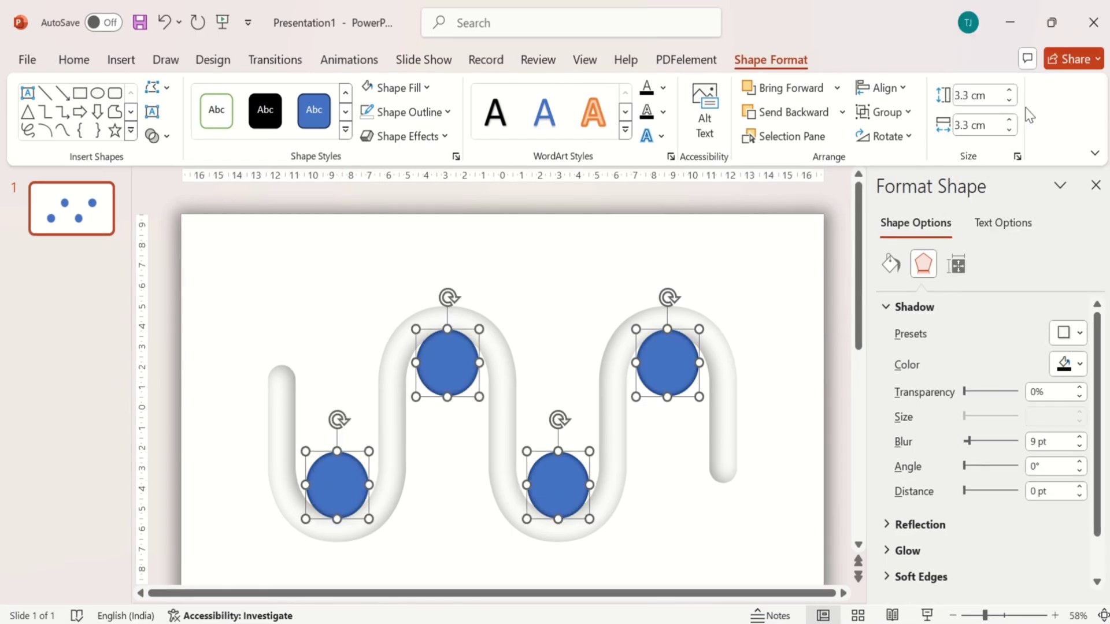
# - Fill the bottom-middle circle dark green and the top-right circle dark blue
pyautogui.click(890, 264)
pyautogui.click(582, 478)
pyautogui.click(578, 480)
pyautogui.click(1068, 480)
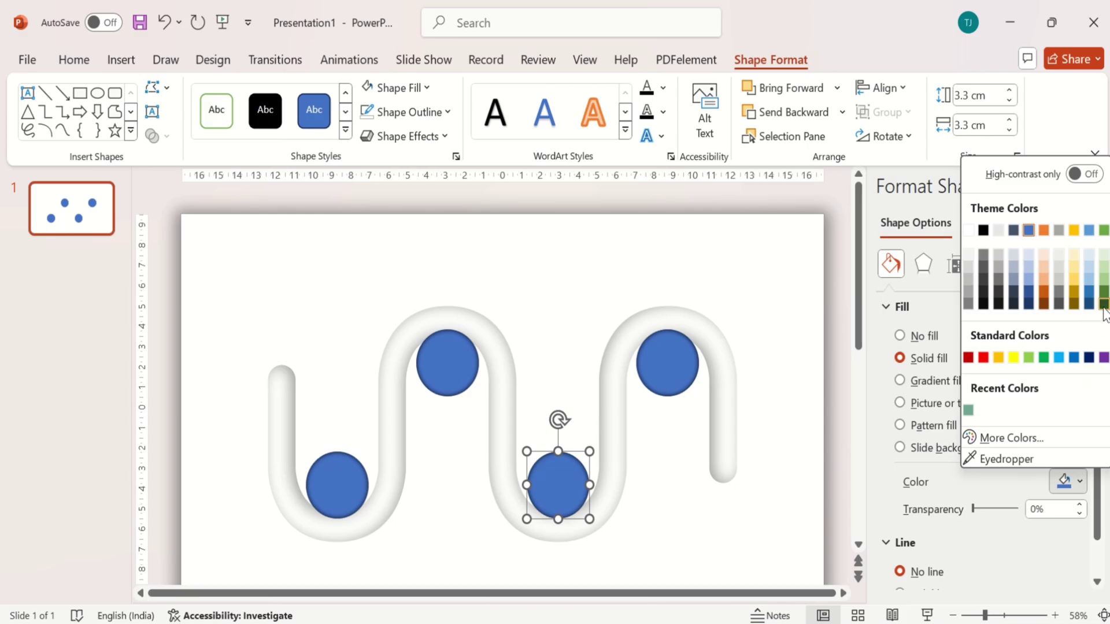
pyautogui.click(1102, 307)
pyautogui.click(668, 362)
pyautogui.click(1068, 480)
pyautogui.click(1087, 305)
# - Fill the top-middle circle dark gold and the bottom-left circle dark grey
pyautogui.click(406, 360)
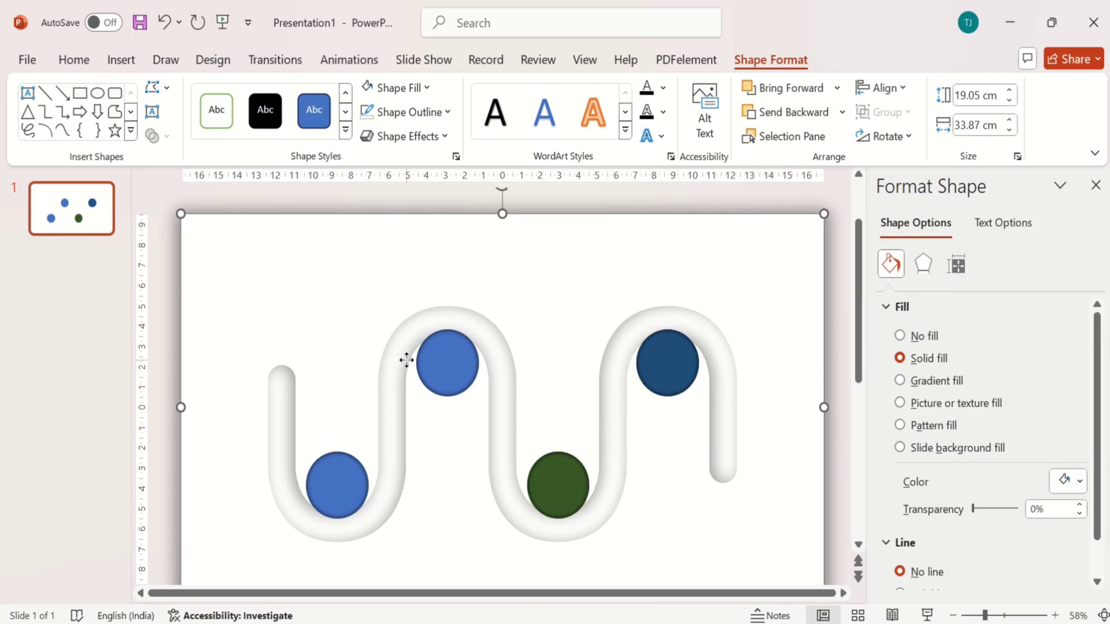
pyautogui.click(439, 361)
pyautogui.click(1068, 481)
pyautogui.click(1073, 313)
pyautogui.click(324, 488)
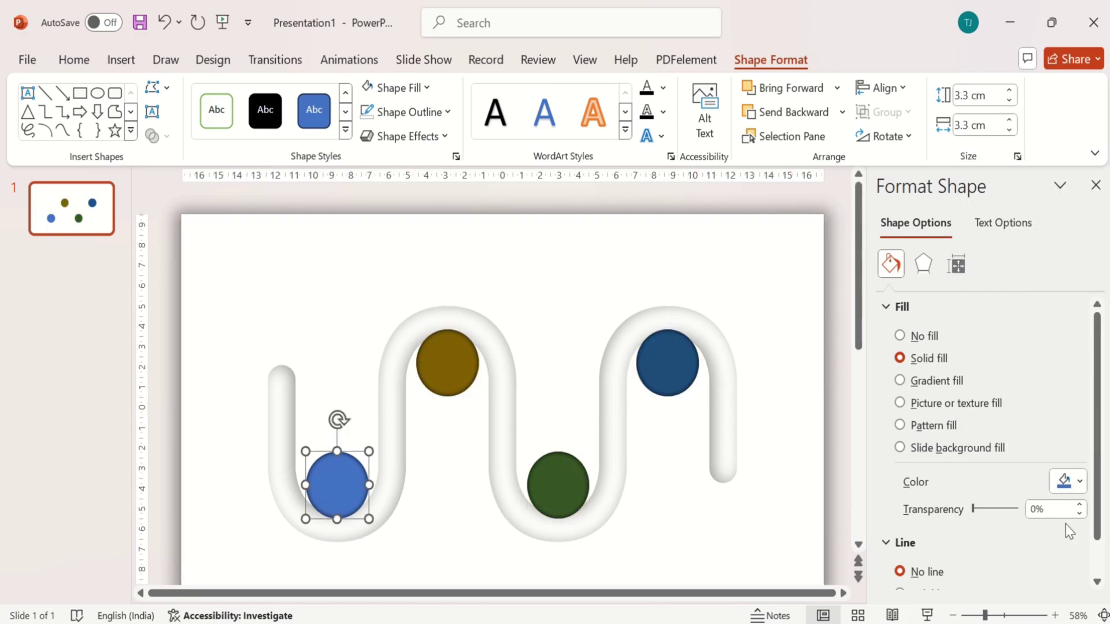
pyautogui.click(1067, 481)
pyautogui.click(1065, 311)
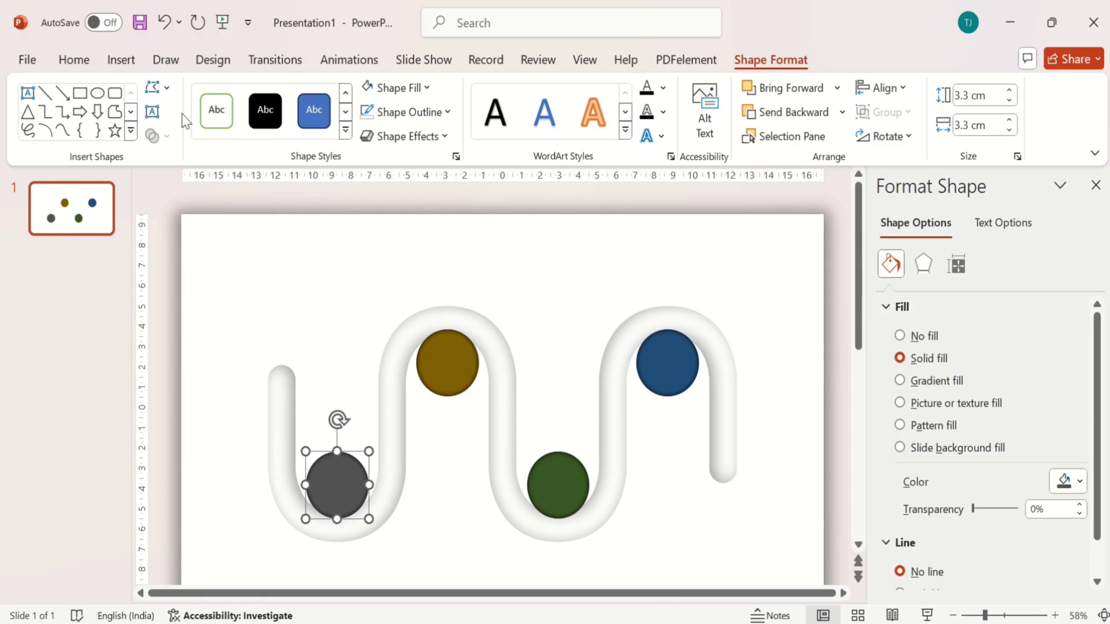
pyautogui.click(121, 59)
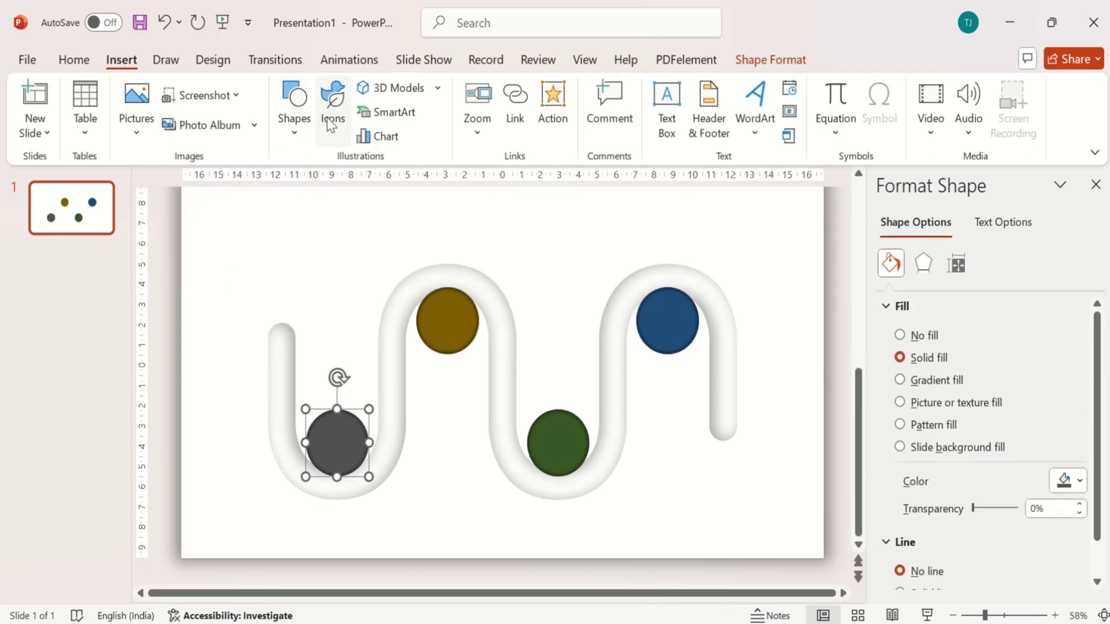
# - Insert four stock icons, shrink them to 2.21 cm and remove their outline
pyautogui.click(330, 123)
pyautogui.click(871, 399)
pyautogui.click(809, 527)
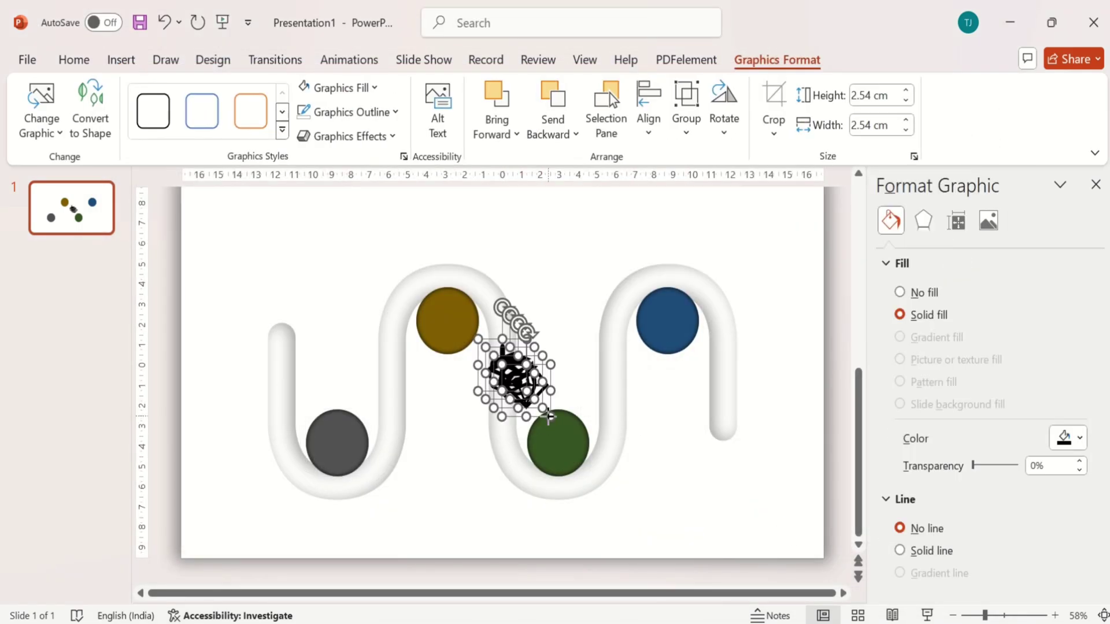
pyautogui.moveTo(549, 416); pyautogui.dragTo(543, 409)
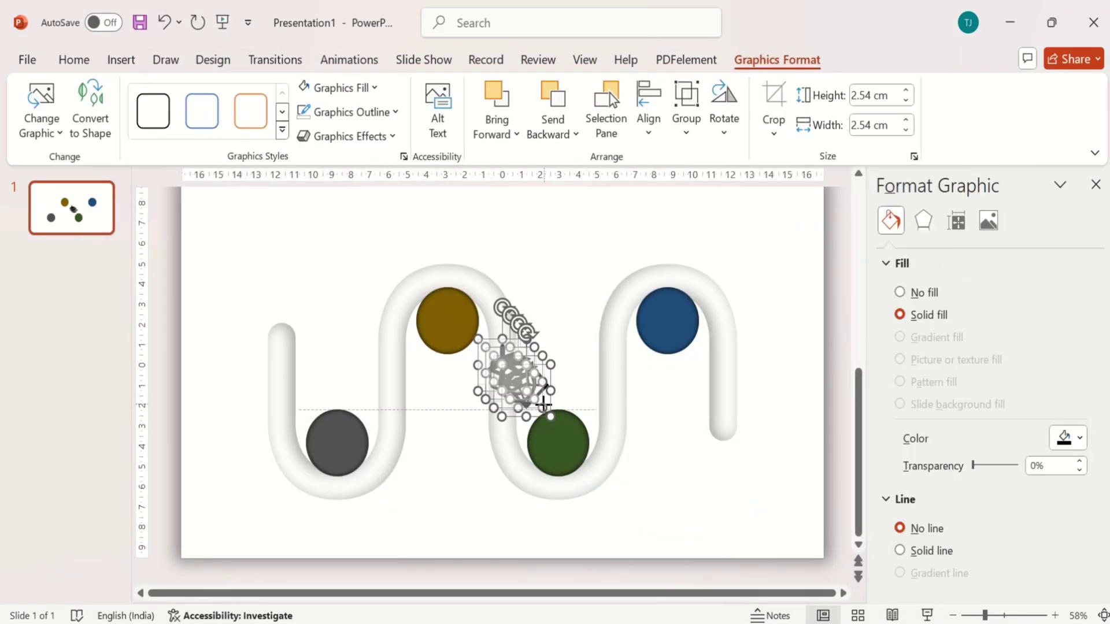
pyautogui.click(353, 112)
pyautogui.click(343, 417)
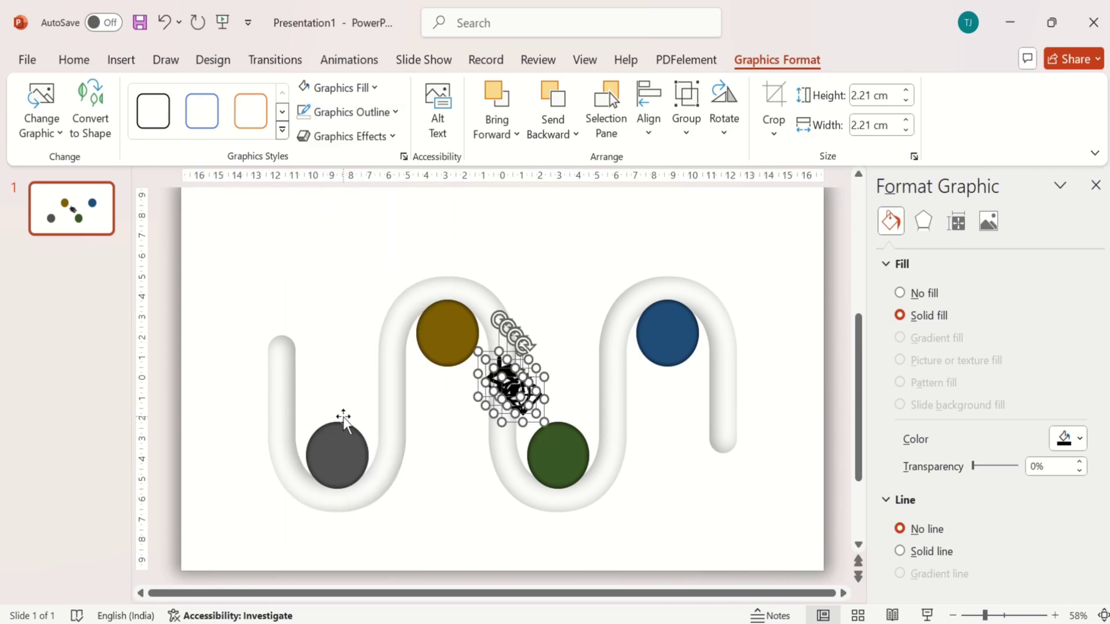
# - Move the icons onto the green circle and add an outer shadow at 29% transparency
pyautogui.moveTo(555, 430); pyautogui.dragTo(579, 491)
pyautogui.click(922, 221)
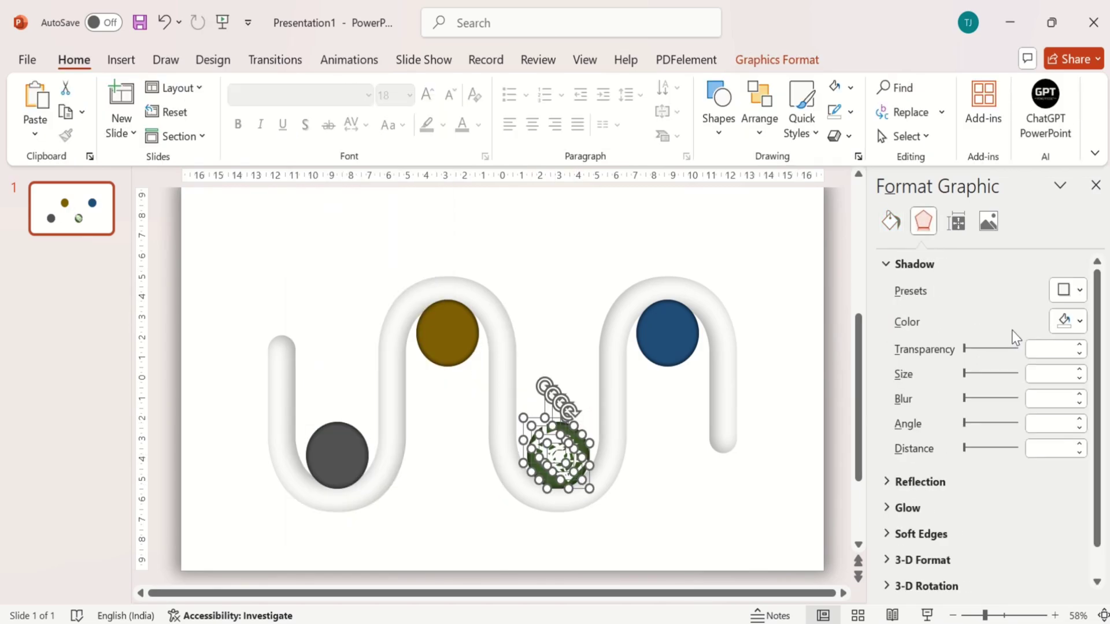
pyautogui.click(1068, 290)
pyautogui.click(990, 445)
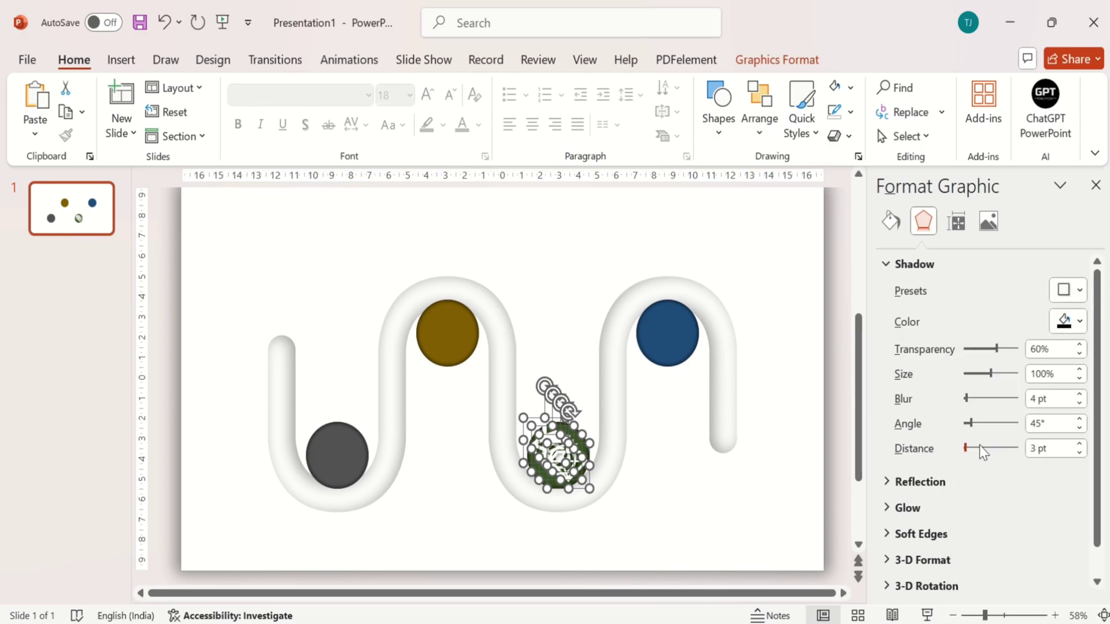
pyautogui.moveTo(996, 348); pyautogui.dragTo(979, 356)
# - Move the diamond icon onto the grey circle and select it with the circle
pyautogui.click(654, 500)
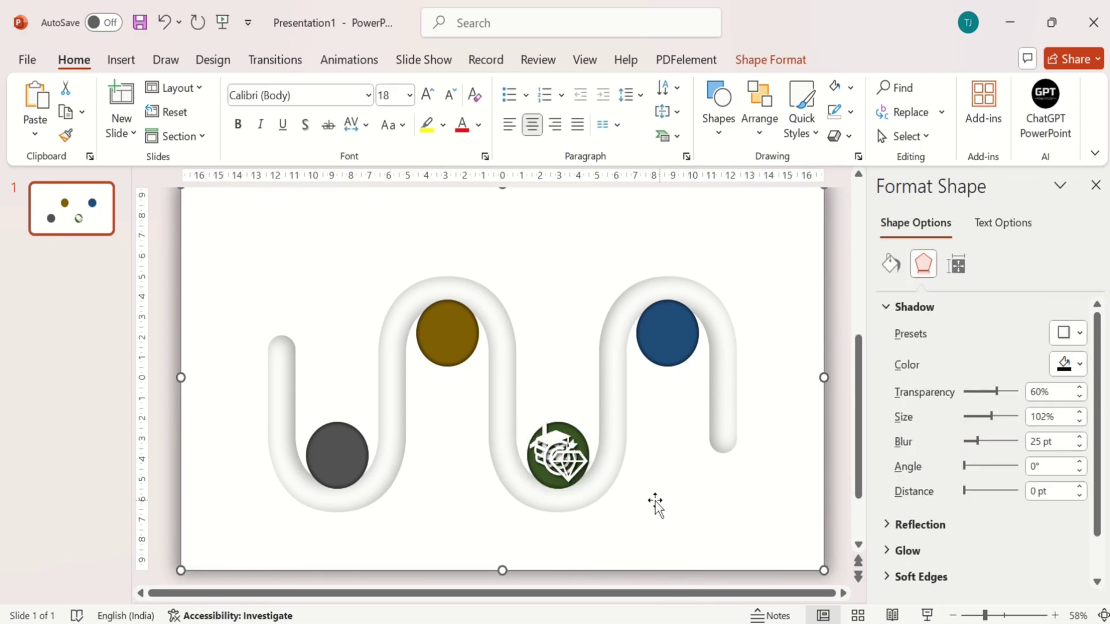
pyautogui.moveTo(574, 474); pyautogui.dragTo(341, 460)
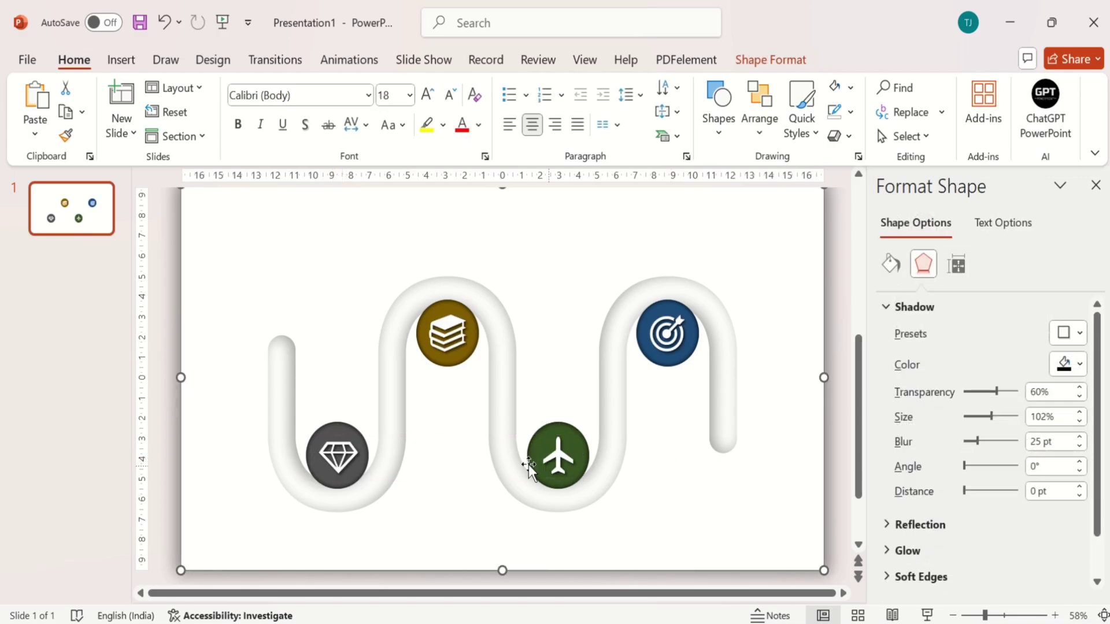
pyautogui.click(346, 462)
pyautogui.keyDown('shift'); pyautogui.click(347, 439); pyautogui.keyUp('shift')
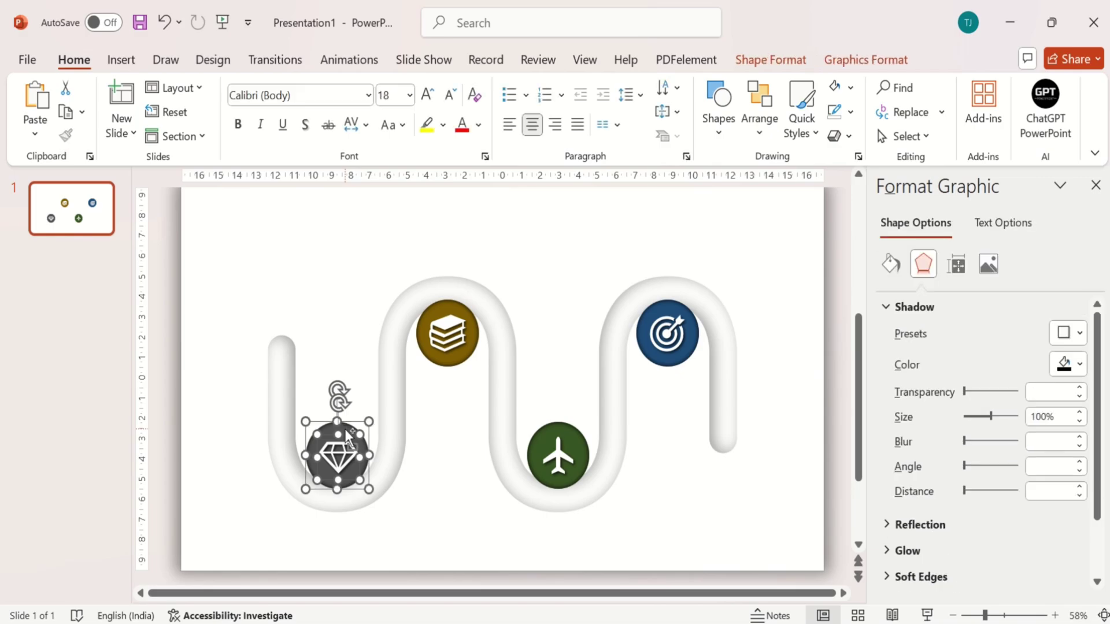
# - Group the book icon with the gold circle and the plane icon with the green circle
pyautogui.click(454, 323)
pyautogui.keyDown('shift'); pyautogui.click(457, 303); pyautogui.keyUp('shift')
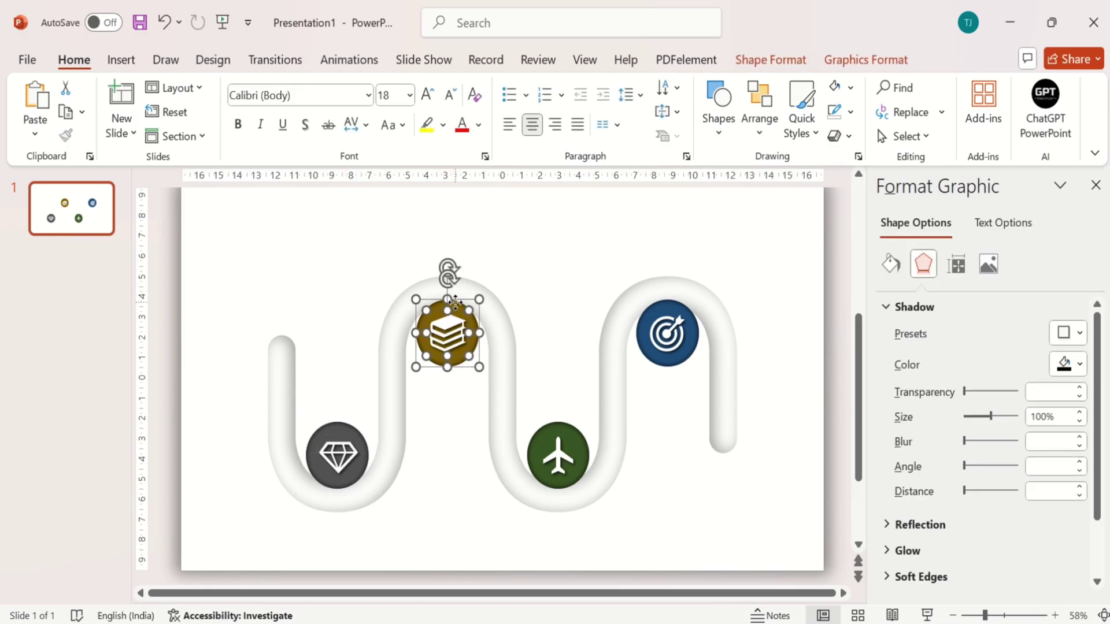
pyautogui.rightClick(457, 309)
pyautogui.click(693, 384)
pyautogui.click(556, 448)
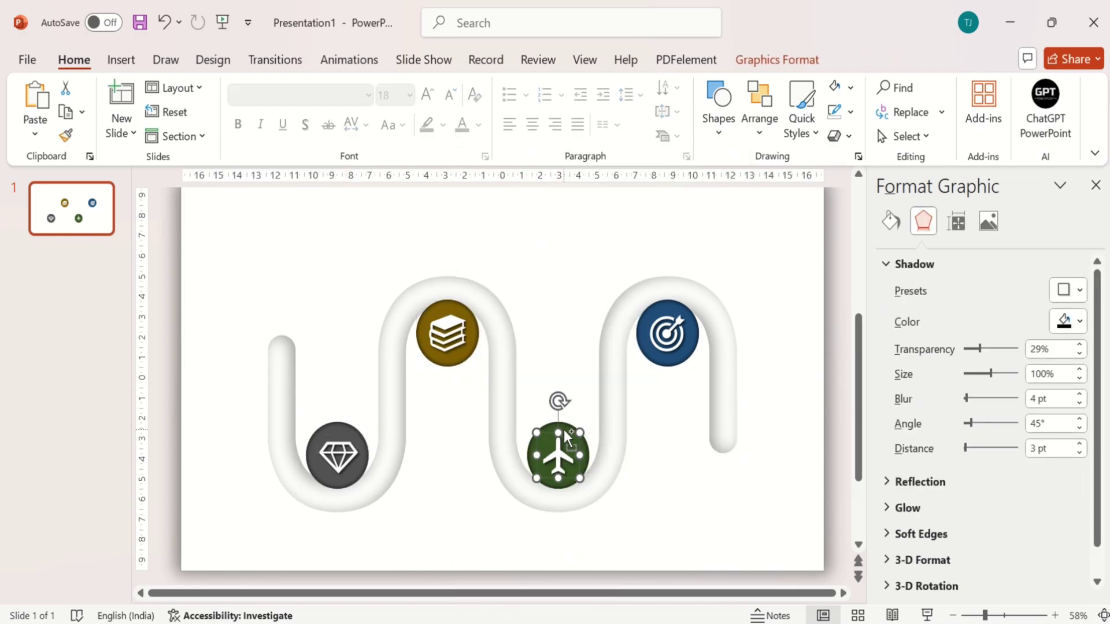
pyautogui.keyDown('shift'); pyautogui.click(558, 432); pyautogui.keyUp('shift')
pyautogui.hotkey('ctrl', 'g')
# - Select the target icon together with the blue circle
pyautogui.click(667, 330)
pyautogui.press('Escape')
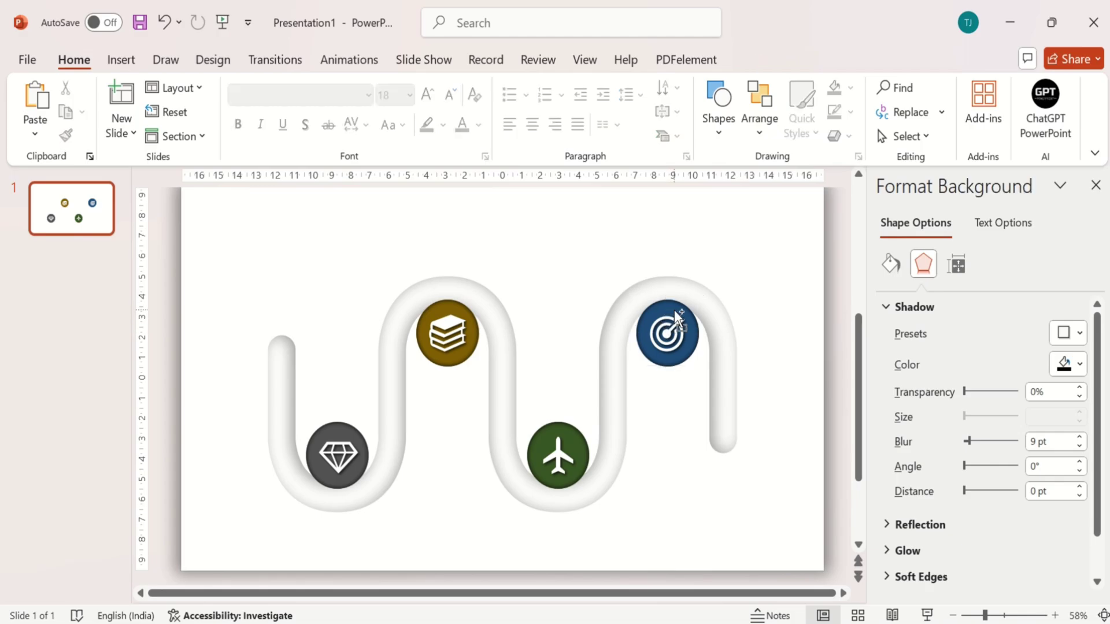
pyautogui.click(669, 331)
pyautogui.keyDown('shift'); pyautogui.click(680, 306); pyautogui.keyUp('shift')
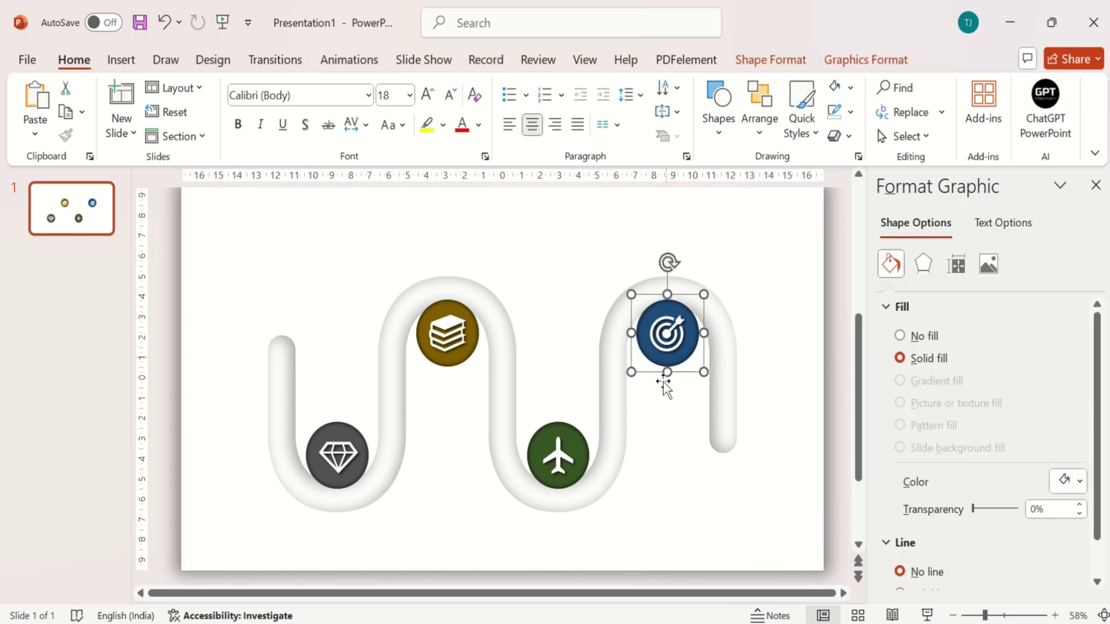
pyautogui.click(513, 300)
# - Draw a red pen stroke down the road's first stretch
pyautogui.click(165, 60)
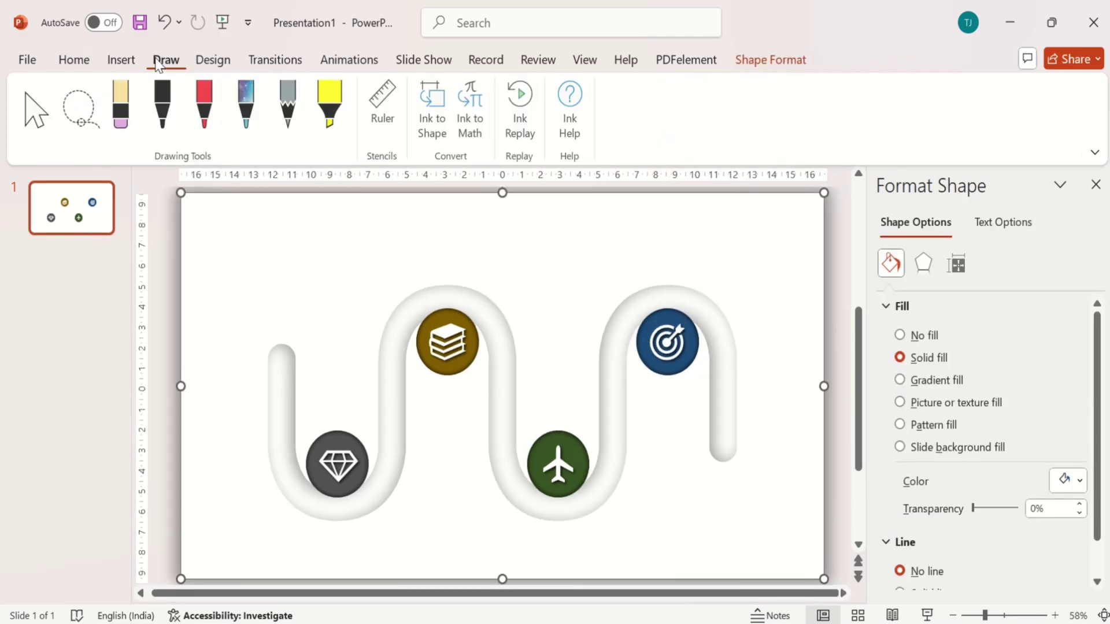
pyautogui.click(214, 127)
pyautogui.click(220, 129)
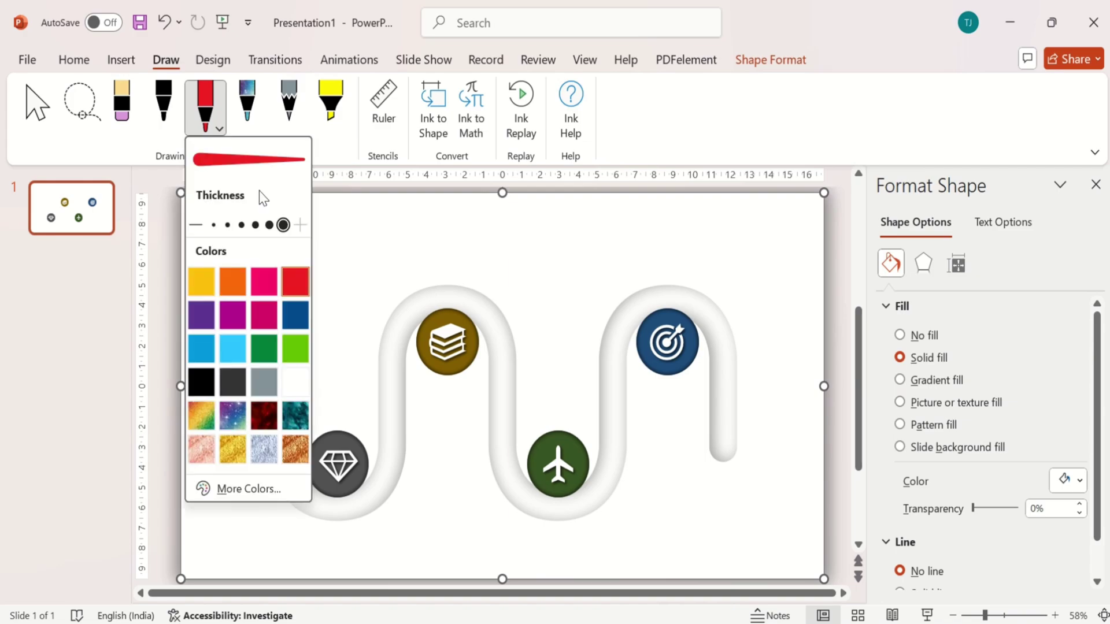
pyautogui.click(148, 156)
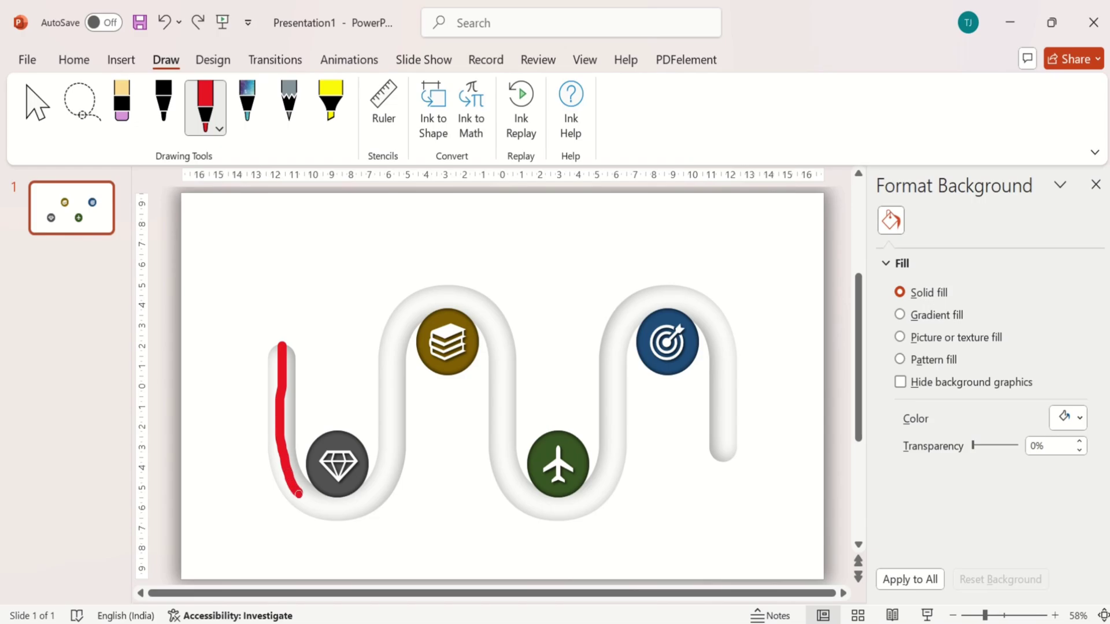
pyautogui.moveTo(322, 503); pyautogui.dragTo(322, 504)
pyautogui.press('Escape')
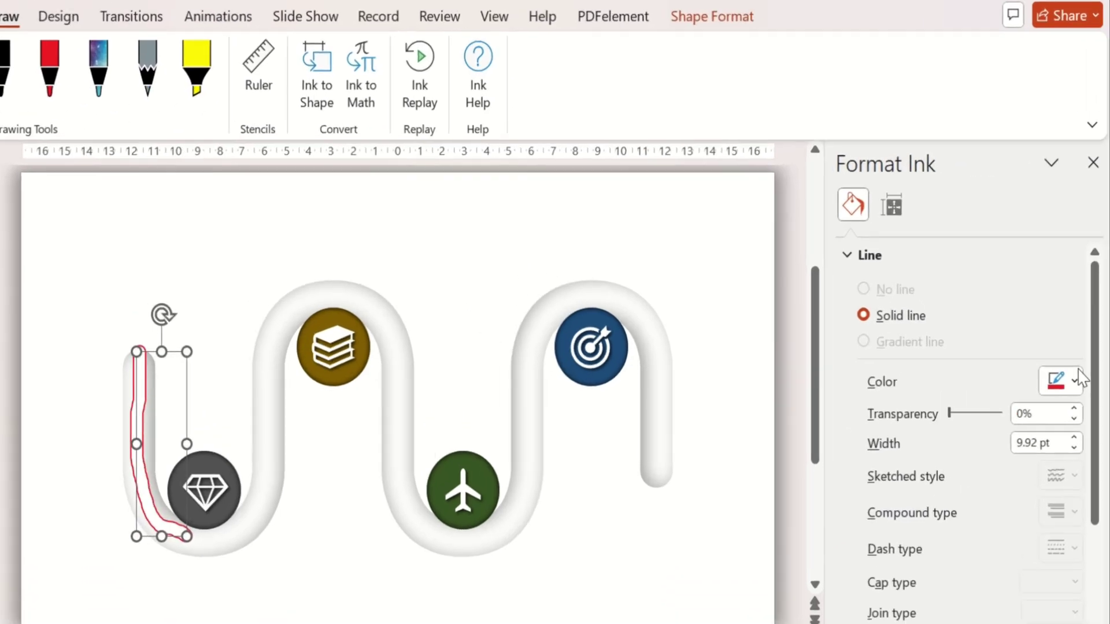
# - Recolor the ink stroke green and widen it to about 34.75 pt
pyautogui.click(1069, 371)
pyautogui.click(847, 289)
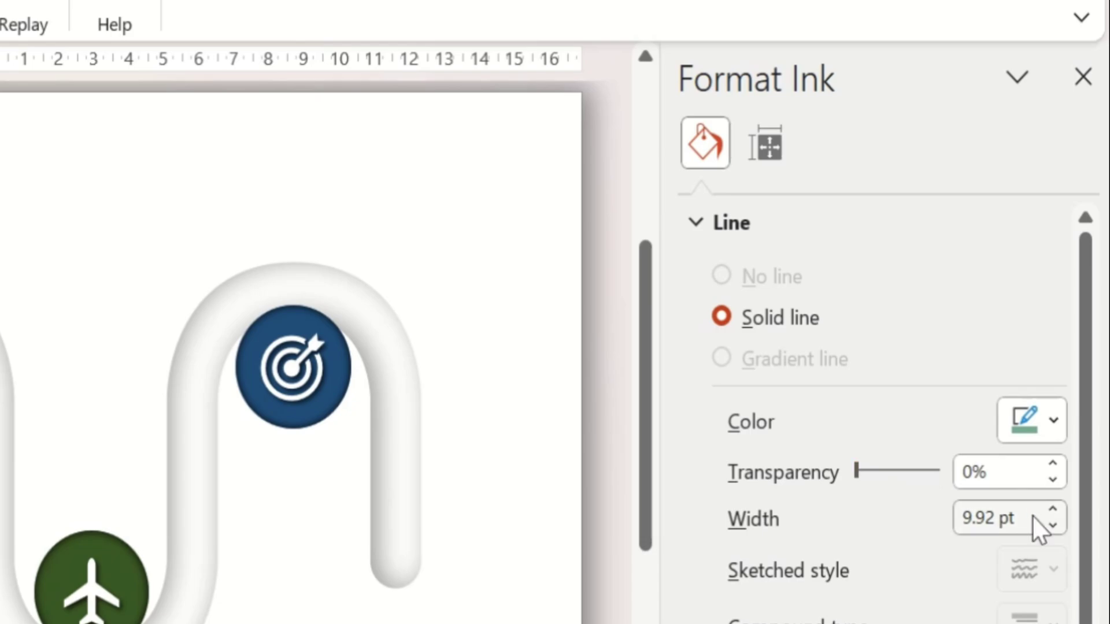
pyautogui.click(984, 518)
pyautogui.press('BackSpace')
pyautogui.press('BackSpace')
pyautogui.press('BackSpace')
pyautogui.press('Delete')
pyautogui.write('25')
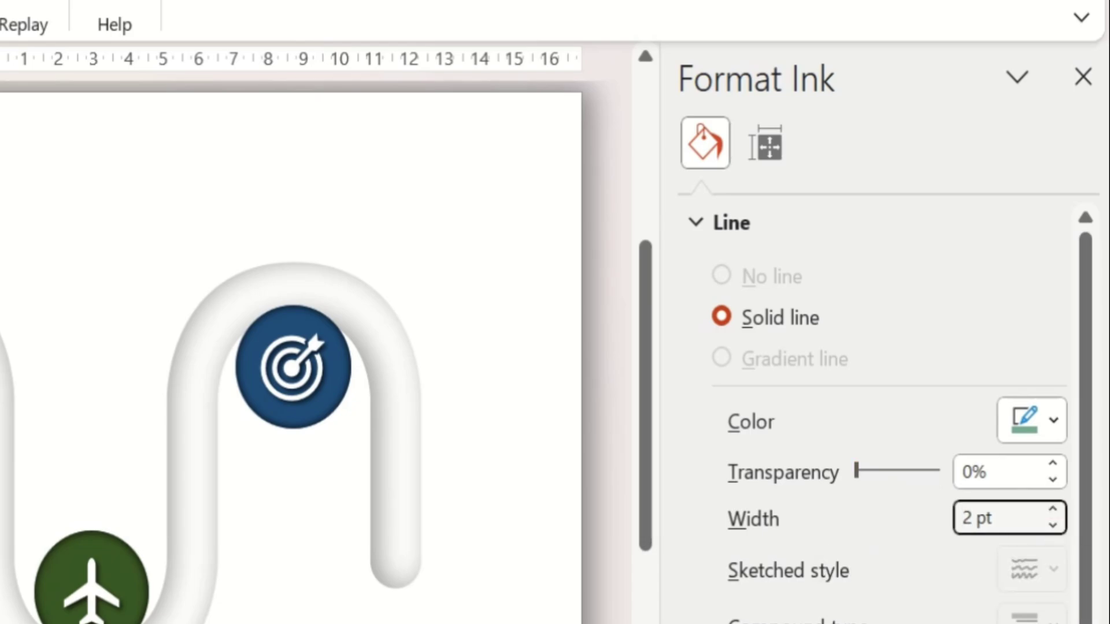
pyautogui.moveTo(1052, 511); pyautogui.dragTo(1051, 513)
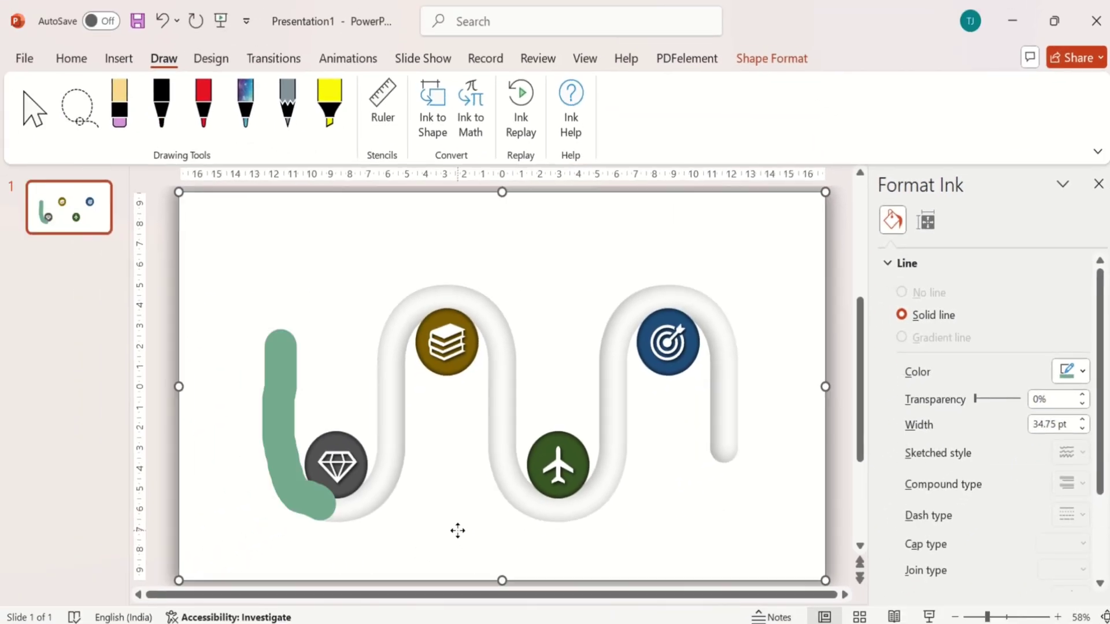
# - Replay the green stroke's drawing animation and send it to the back
pyautogui.click(301, 491)
pyautogui.click(301, 491)
pyautogui.scroll(-1, 298, 485)
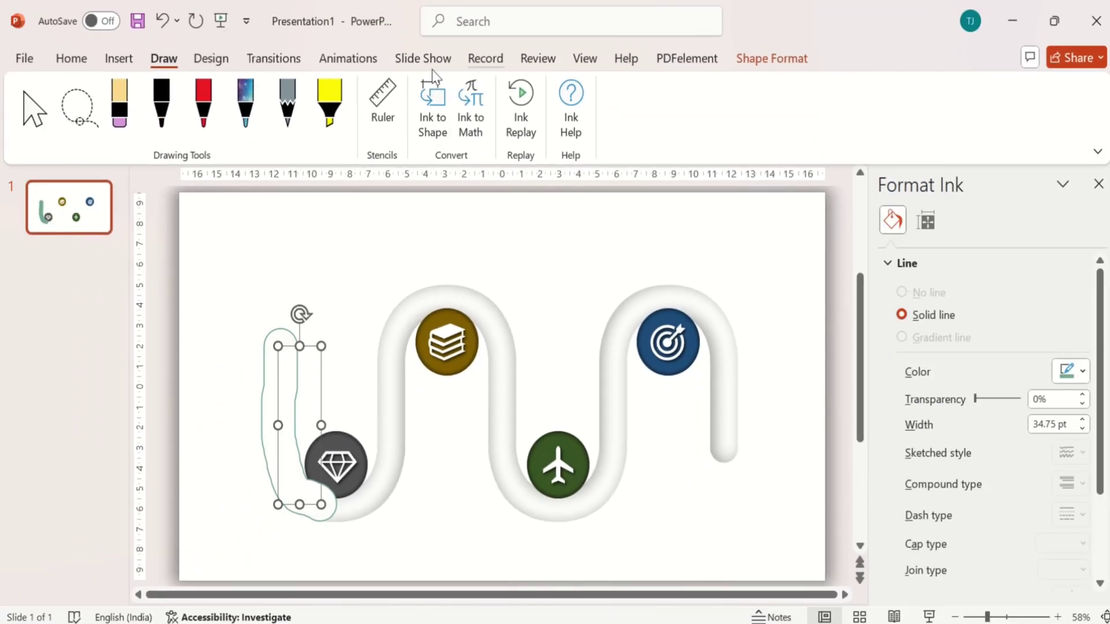
pyautogui.click(348, 59)
pyautogui.click(178, 107)
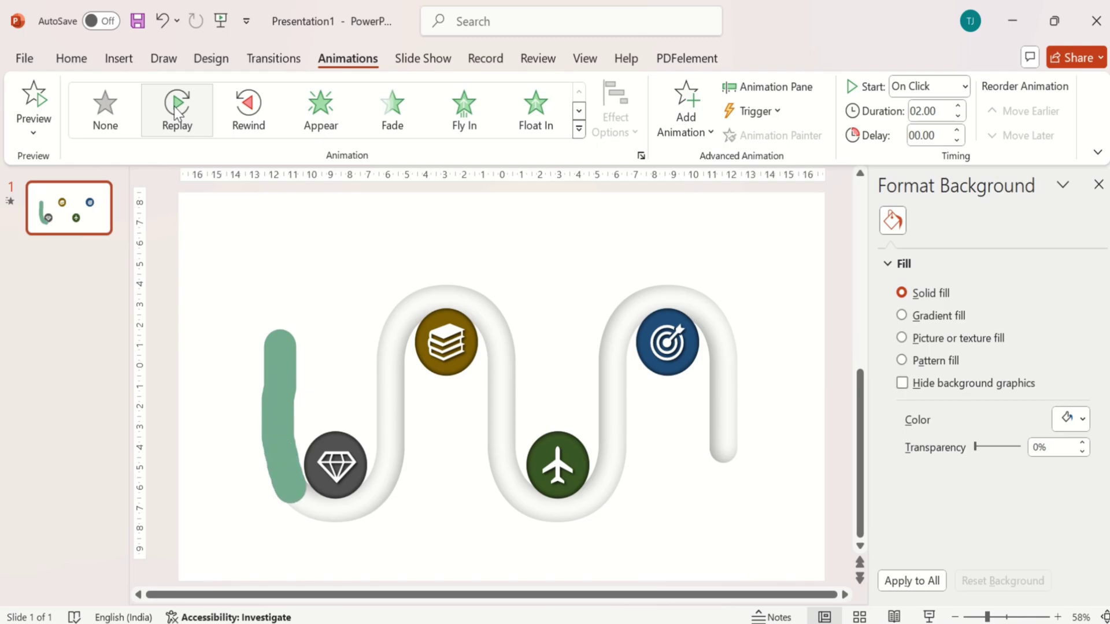
pyautogui.click(777, 62)
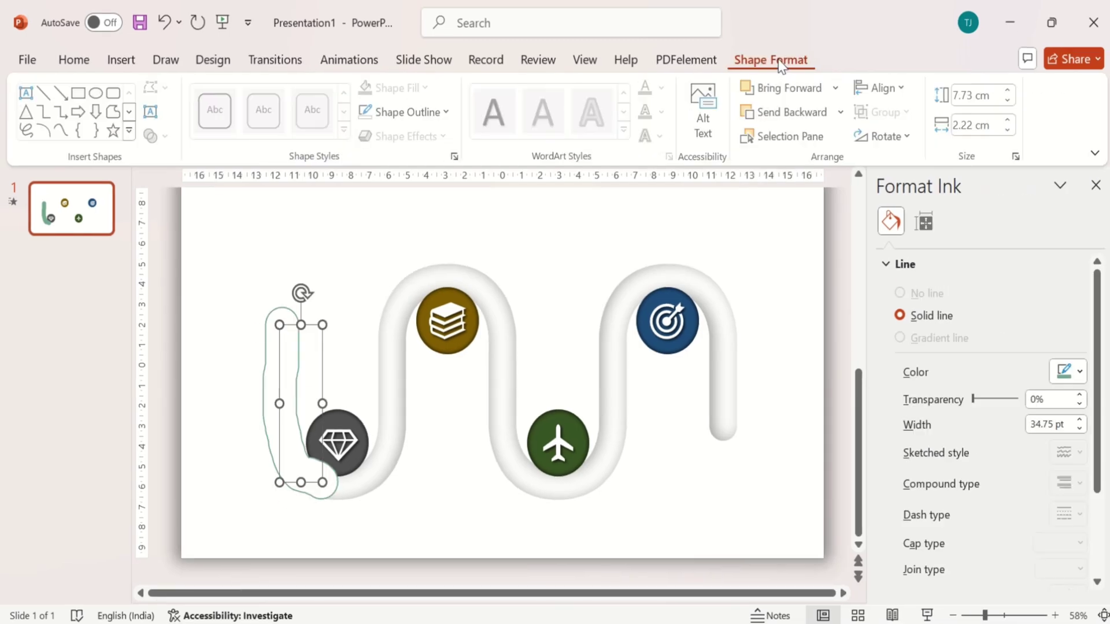
pyautogui.click(845, 112)
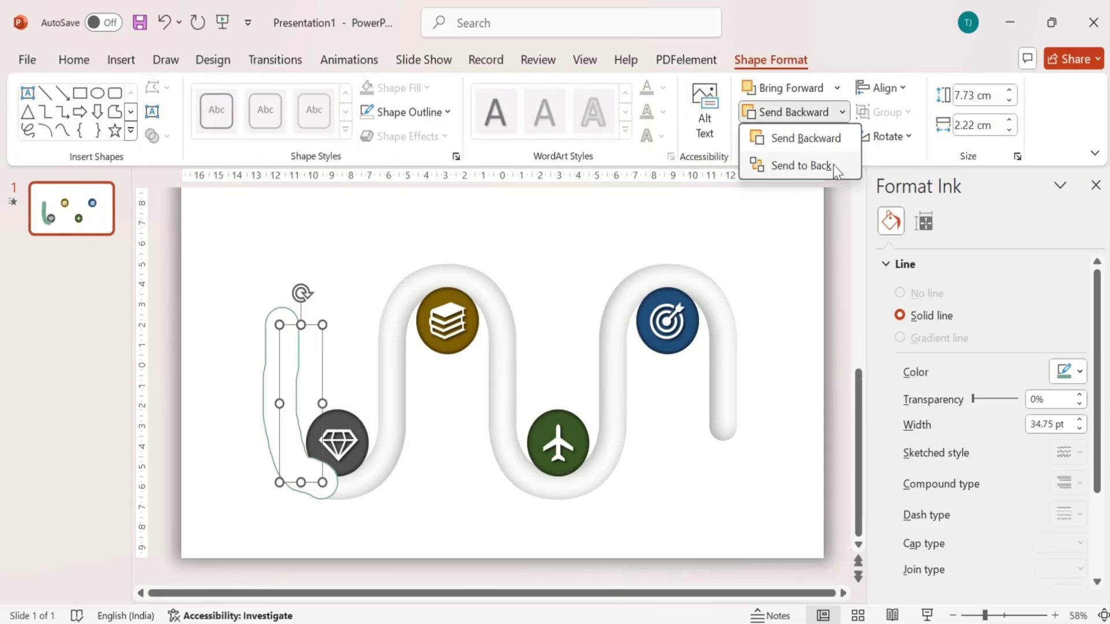
pyautogui.click(833, 164)
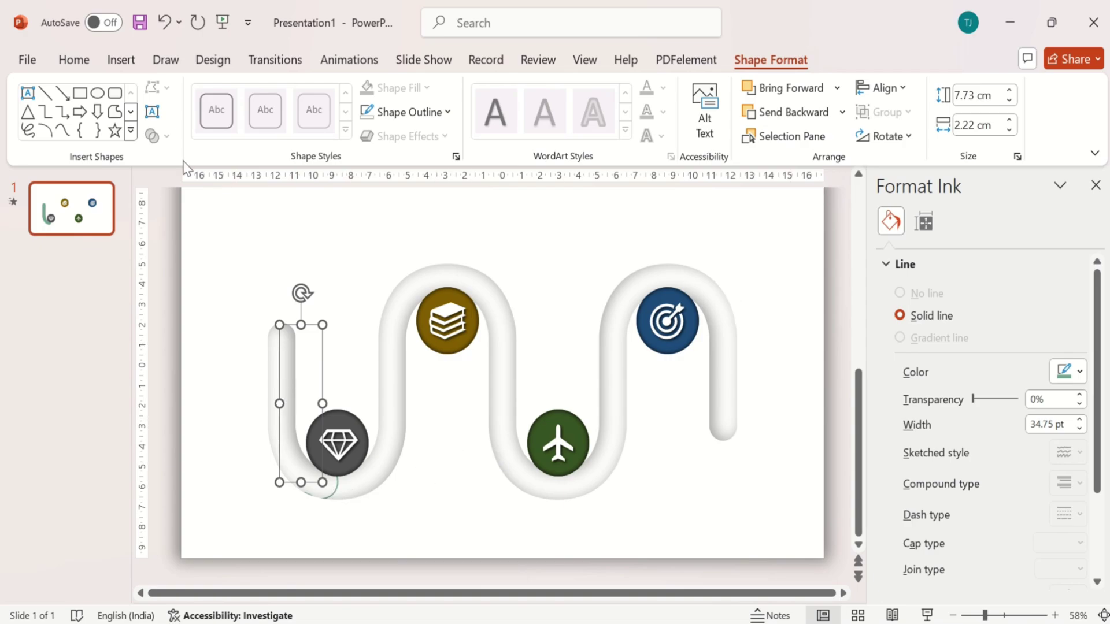
# - Draw a red pen stroke around the first bottom bend
pyautogui.click(166, 61)
pyautogui.click(204, 124)
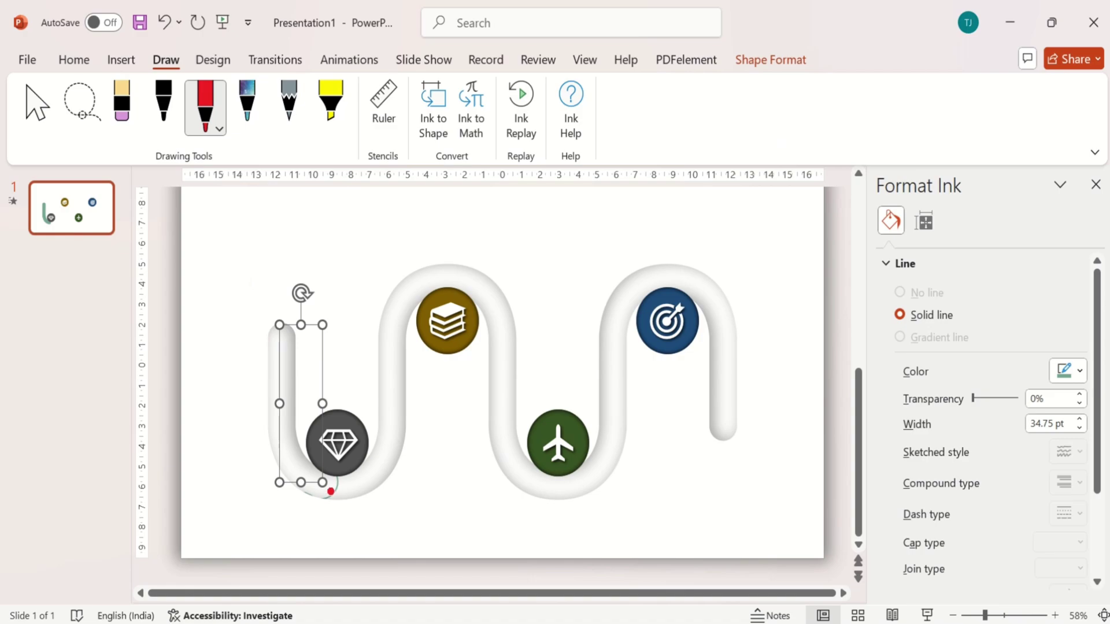
pyautogui.moveTo(330, 491); pyautogui.dragTo(341, 491)
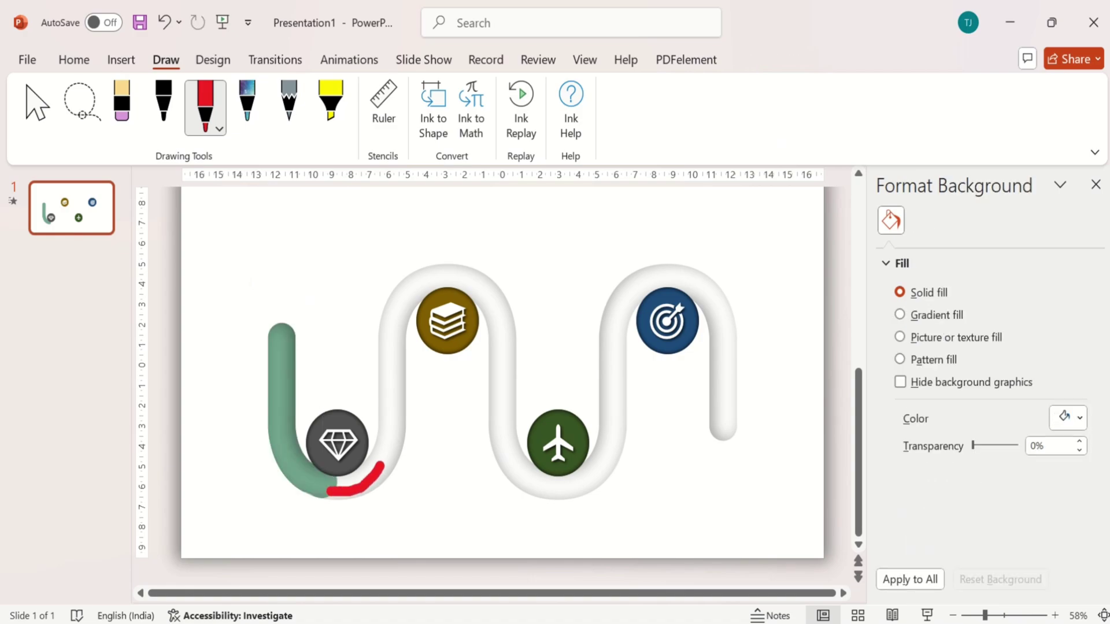